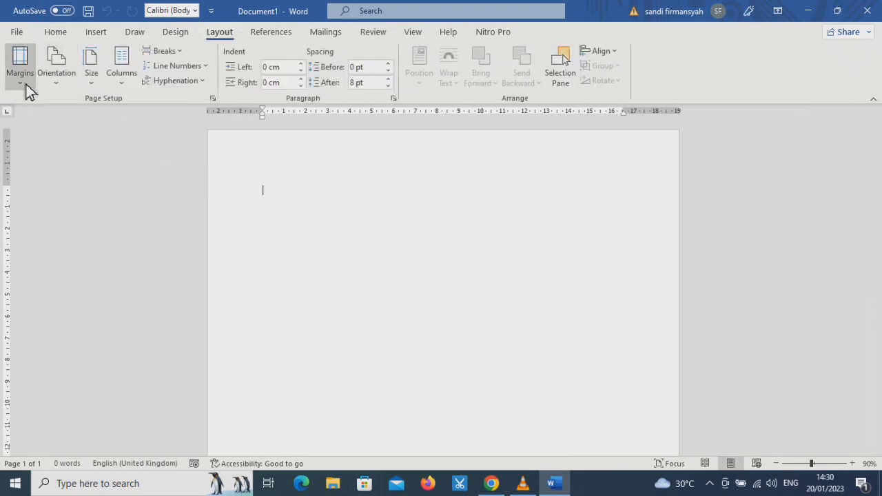
- Set the page to Narrow margins, landscape orientation and A4 paper size
{"action": "left_click", "coordinate": [26, 83]}
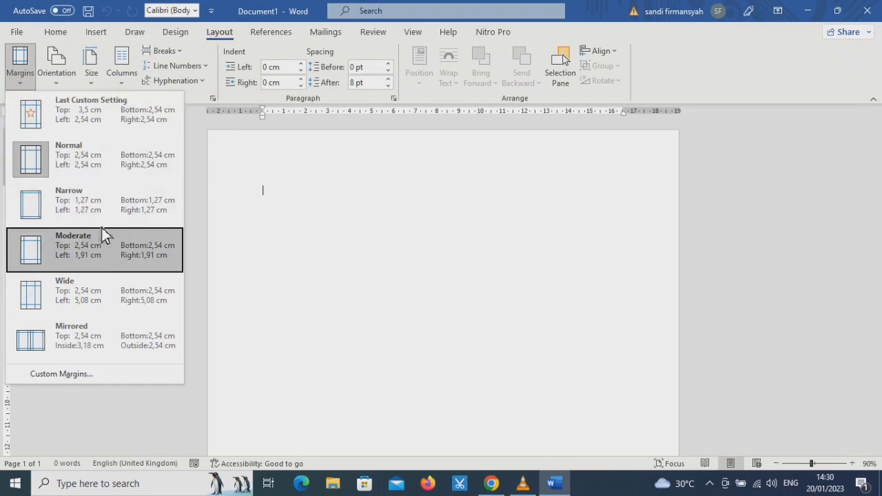
{"action": "left_click", "coordinate": [102, 208]}
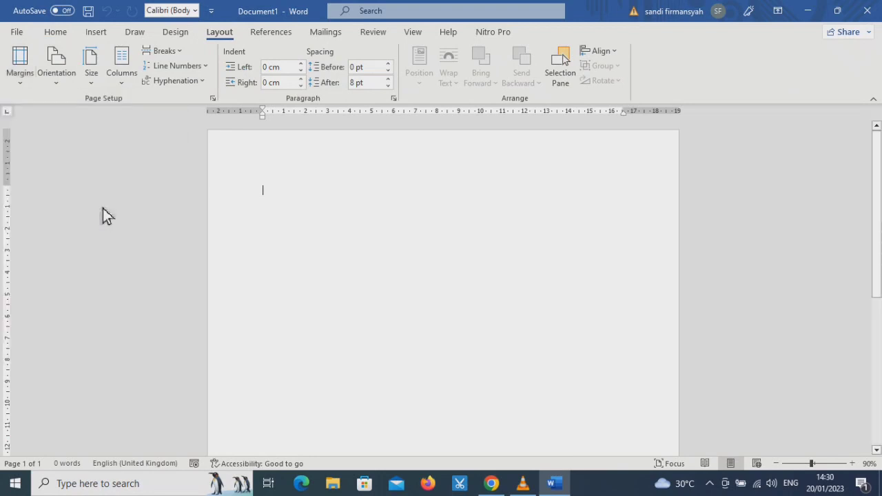
{"action": "left_click", "coordinate": [63, 85]}
{"action": "left_click", "coordinate": [81, 139]}
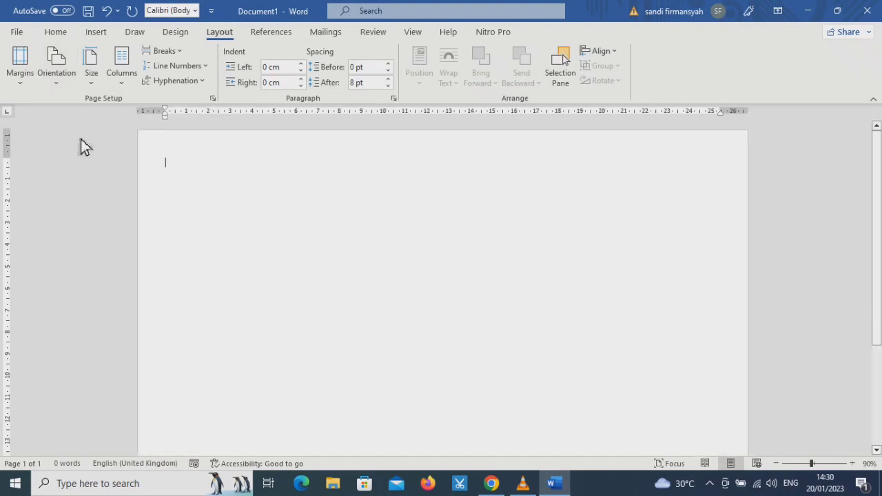
{"action": "left_click", "coordinate": [103, 88]}
{"action": "scroll", "coordinate": [174, 198], "scroll_direction": "up", "scroll_amount": 5}
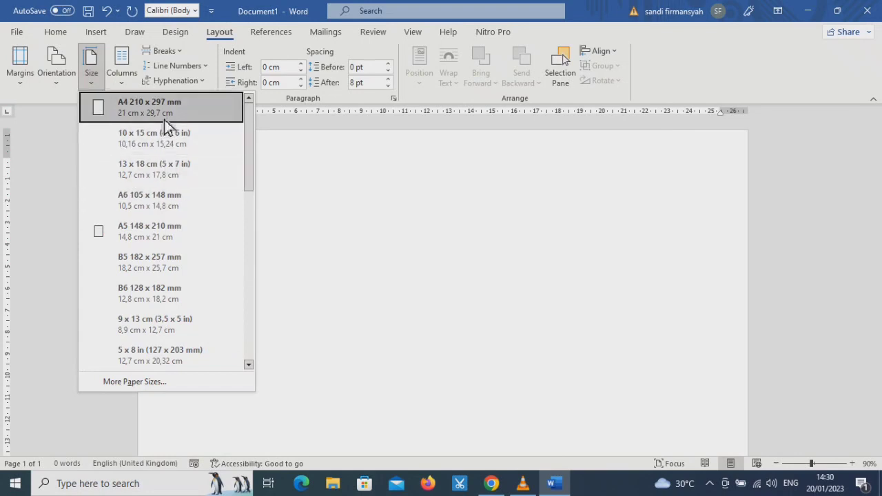
{"action": "left_click", "coordinate": [164, 119]}
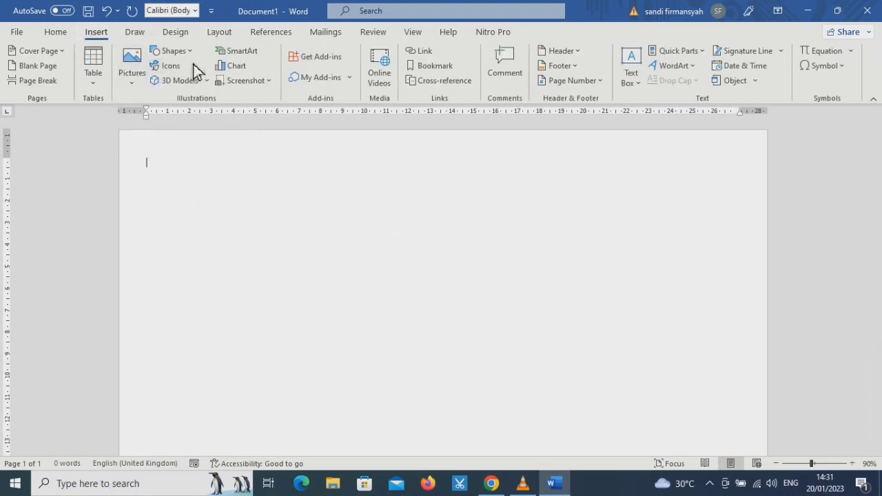
- Draw a large oval circle on the page
{"action": "left_click", "coordinate": [192, 56]}
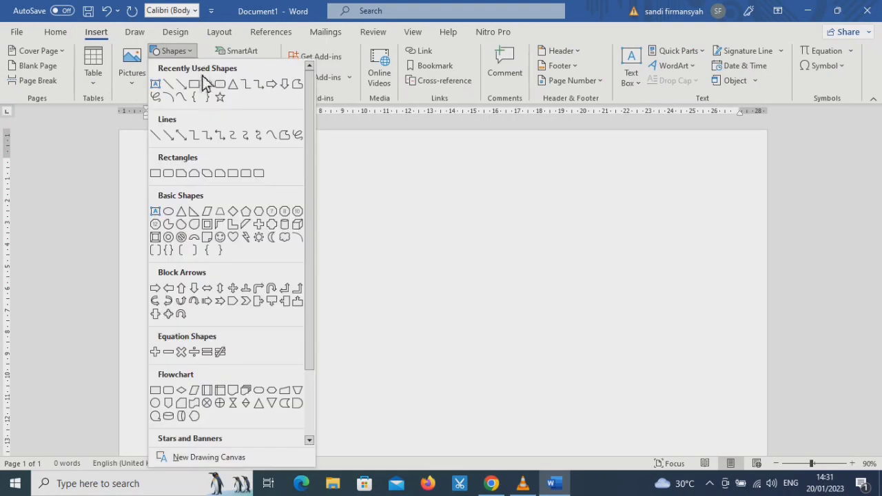
{"action": "left_click", "coordinate": [207, 84]}
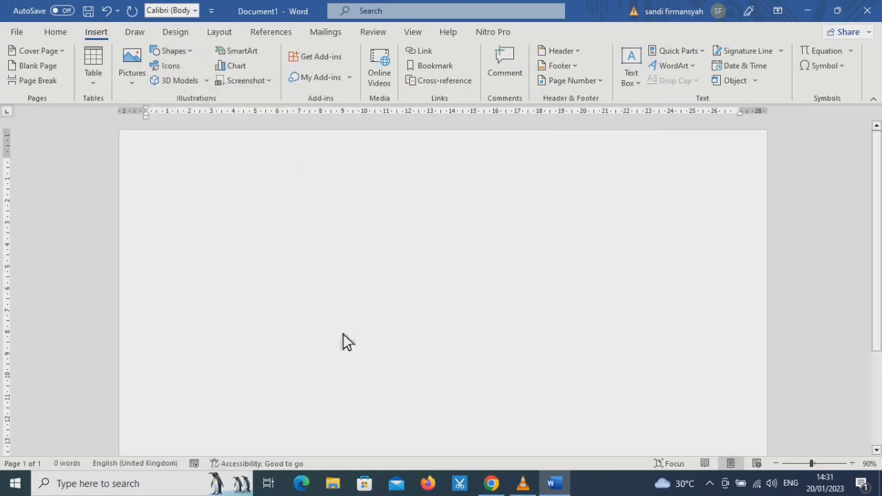
{"action": "left_click_drag", "start_coordinate": [342, 340], "coordinate": [472, 408]}
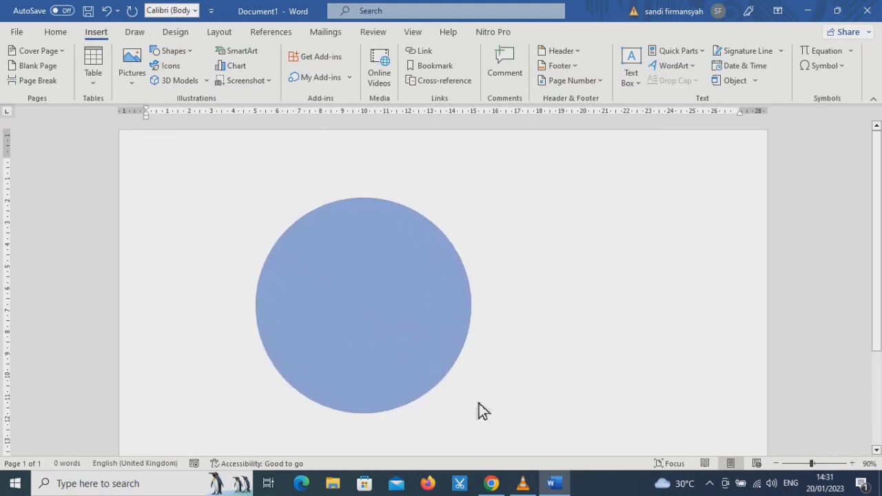
{"action": "mouse_move", "coordinate": [472, 408]}
{"action": "left_mouse_down"}
{"action": "mouse_move", "coordinate": [488, 388]}
{"action": "mouse_move", "coordinate": [478, 375]}
{"action": "left_mouse_up"}
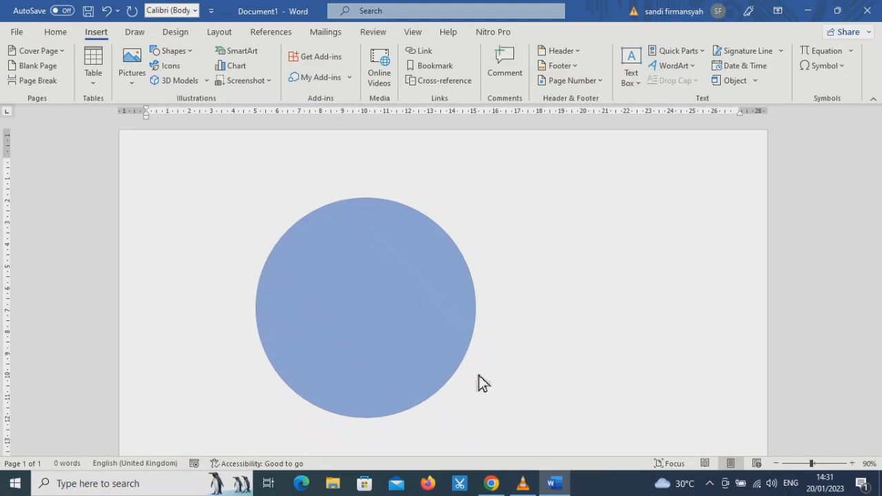
{"action": "left_click_drag", "start_coordinate": [482, 383], "coordinate": [452, 375]}
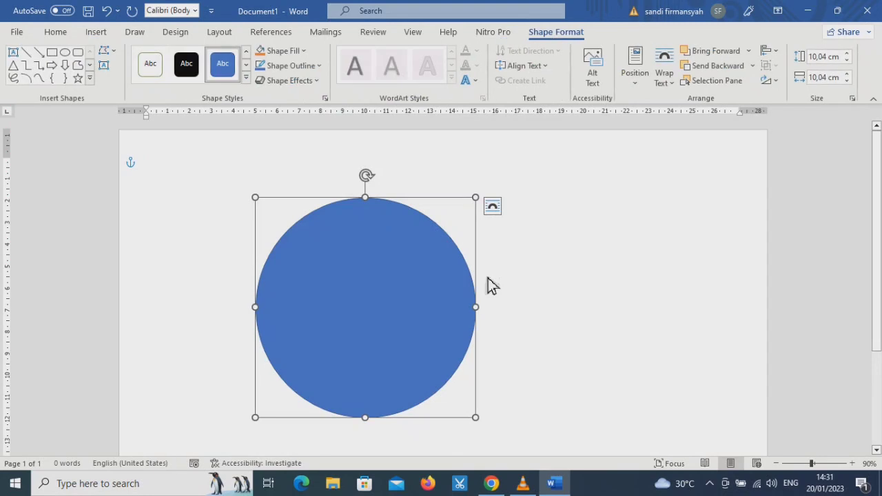
- Give the circle no outline and a dark navy blue fill
{"action": "left_click", "coordinate": [318, 67]}
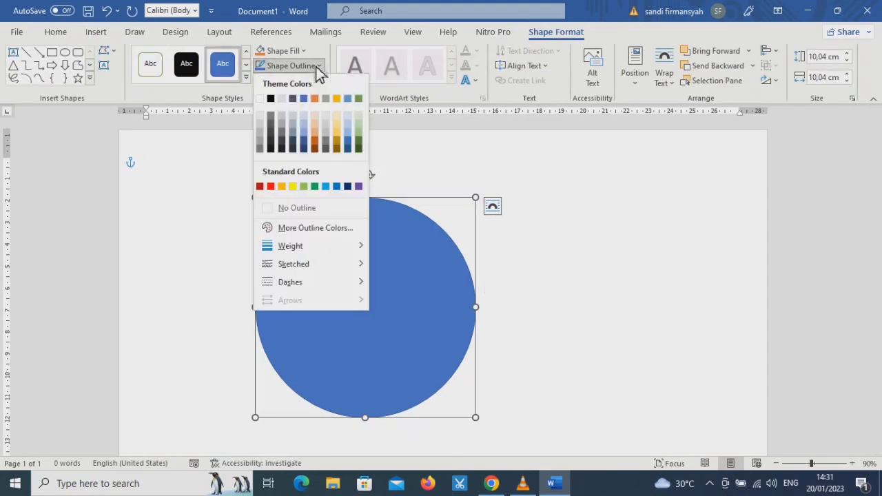
{"action": "left_click", "coordinate": [299, 211]}
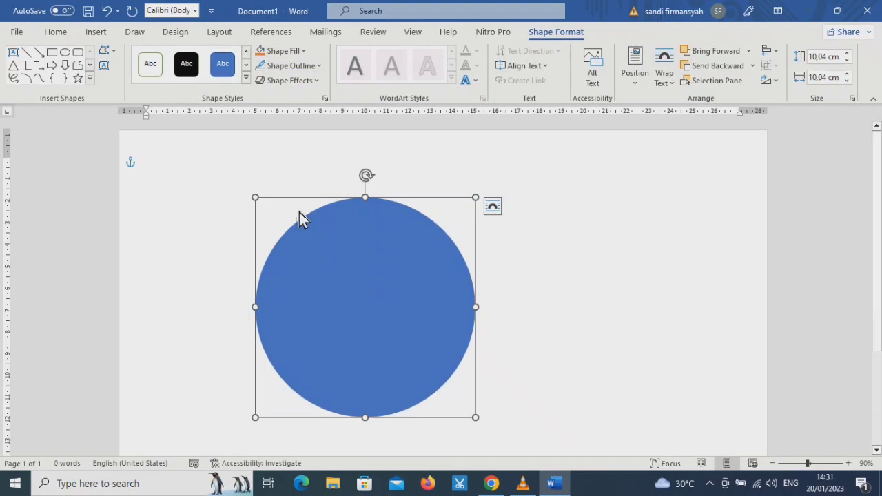
{"action": "left_click", "coordinate": [302, 52]}
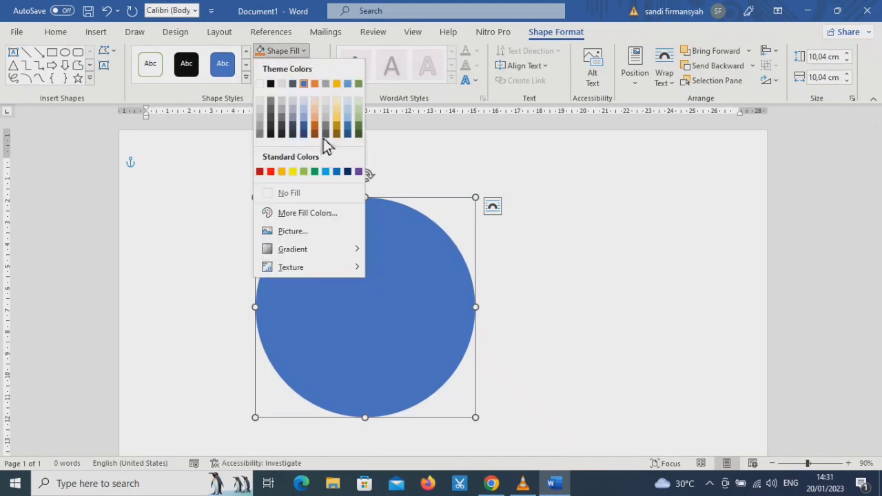
{"action": "left_click", "coordinate": [350, 173]}
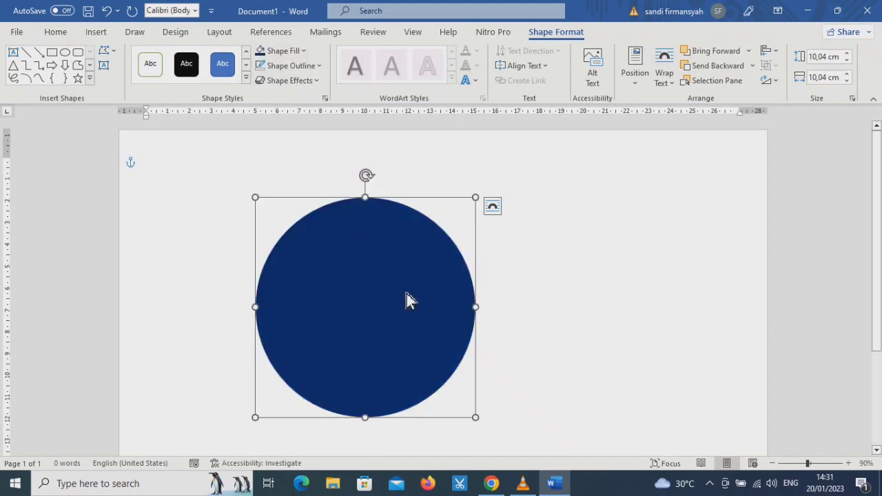
{"action": "left_click", "coordinate": [508, 275]}
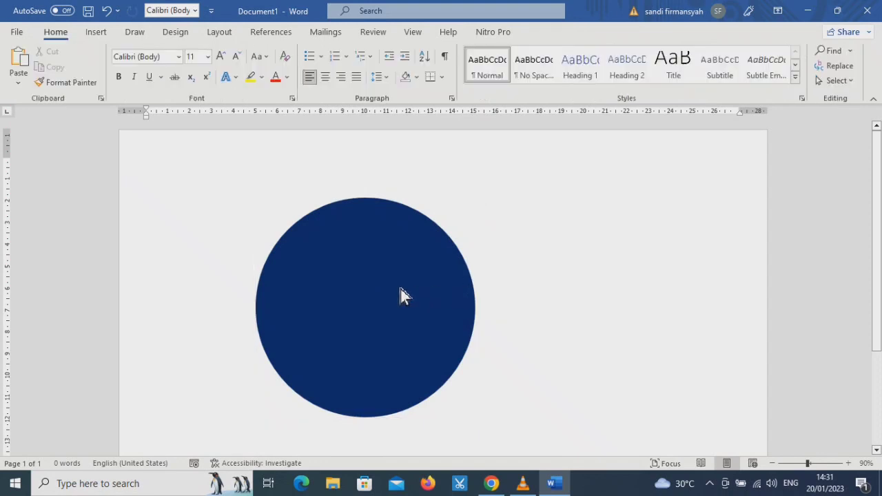
- Paste a copy of the circle overlapping the original and fill it white
{"action": "key", "text": "ctrl+v"}
{"action": "mouse_move", "coordinate": [276, 230]}
{"action": "left_mouse_down"}
{"action": "mouse_move", "coordinate": [409, 280]}
{"action": "mouse_move", "coordinate": [413, 272]}
{"action": "left_mouse_up"}
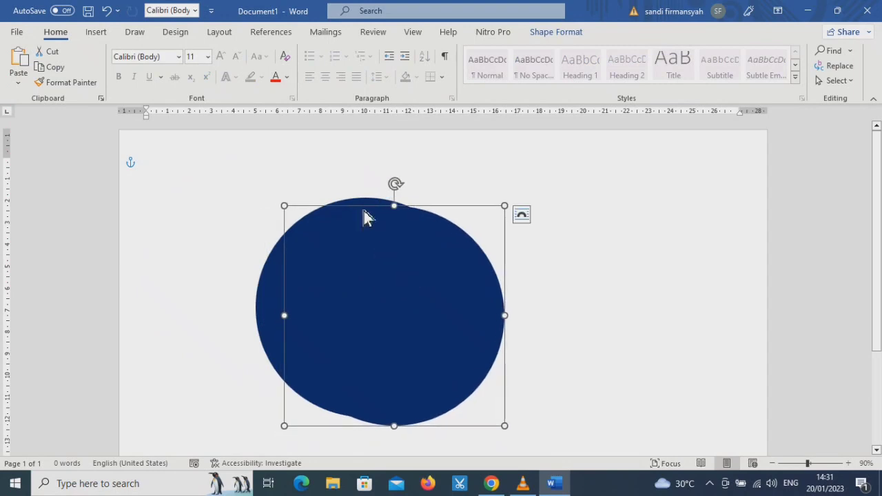
{"action": "left_click", "coordinate": [559, 35]}
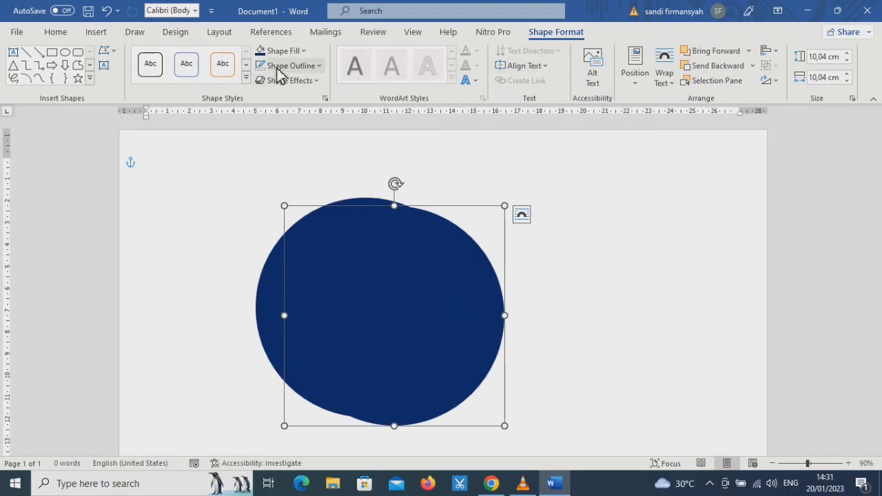
{"action": "left_click", "coordinate": [302, 53]}
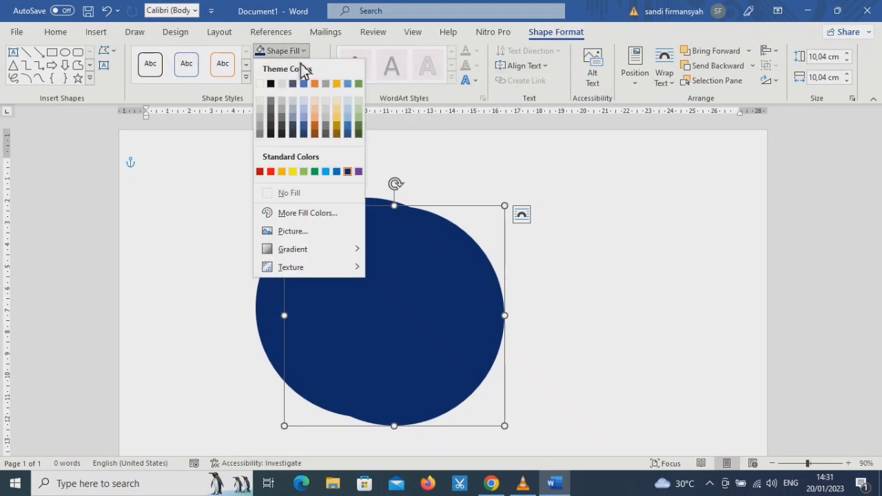
{"action": "left_click", "coordinate": [264, 86]}
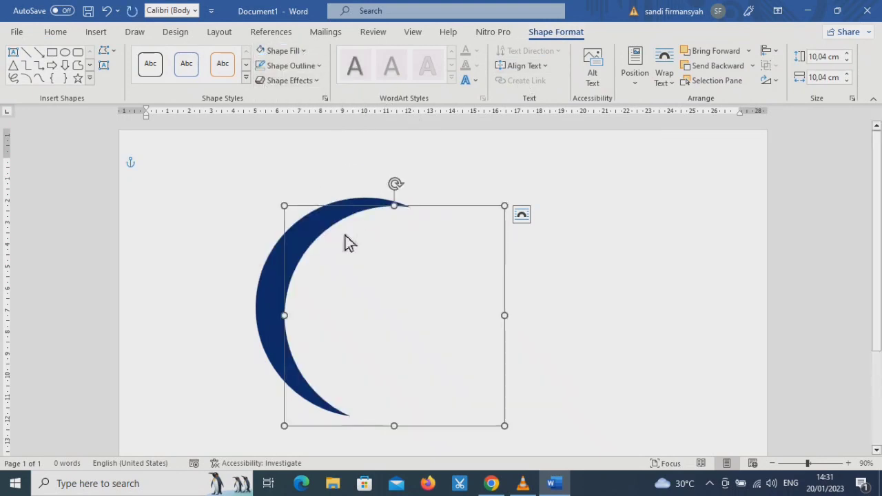
- Resize and nudge the white circle to leave a thin navy crescent, then select both circles
{"action": "left_click_drag", "start_coordinate": [505, 425], "coordinate": [476, 397]}
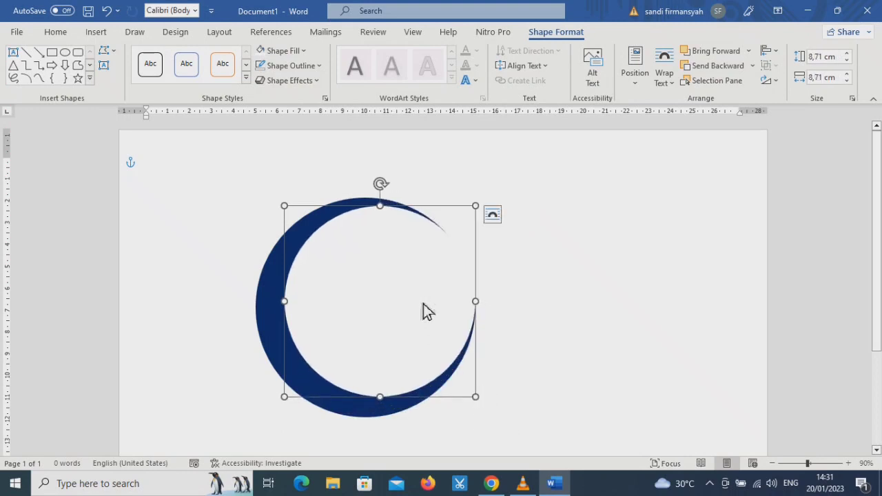
{"action": "left_click_drag", "start_coordinate": [423, 308], "coordinate": [430, 314]}
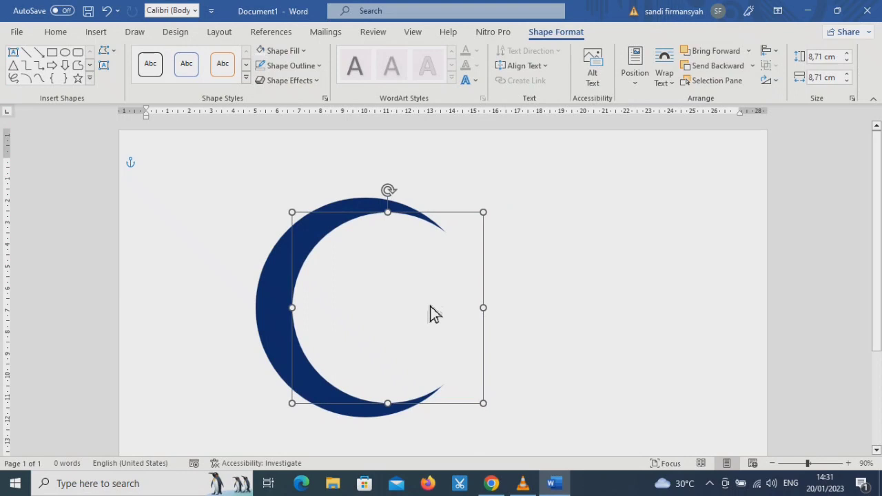
{"action": "key", "text": "Down"}
{"action": "key", "text": "Down"}
{"action": "key", "text": "Down"}
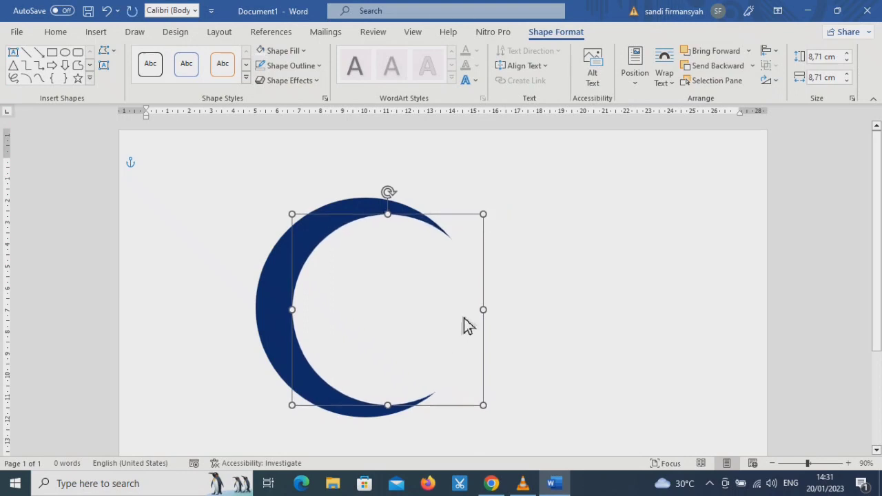
{"action": "key", "text": "Up"}
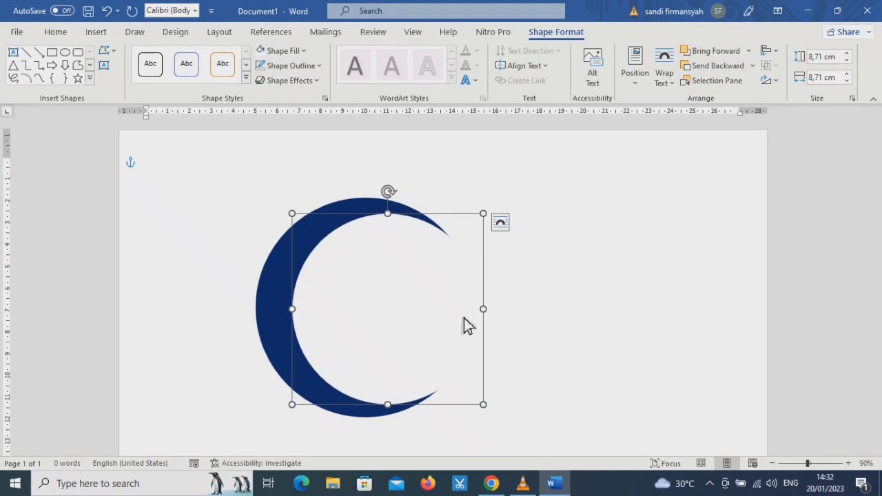
{"action": "key", "text": "Left"}
{"action": "key", "text": "Left"}
{"action": "key", "text": "Left"}
{"action": "key", "text": "Left"}
{"action": "key", "text": "Left"}
{"action": "key", "text": "Left"}
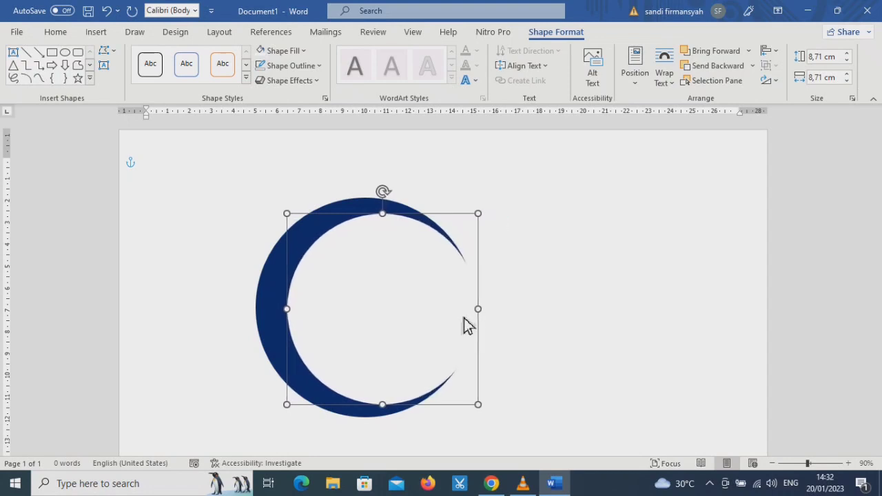
{"action": "key", "text": "Left"}
{"action": "key", "text": "Right"}
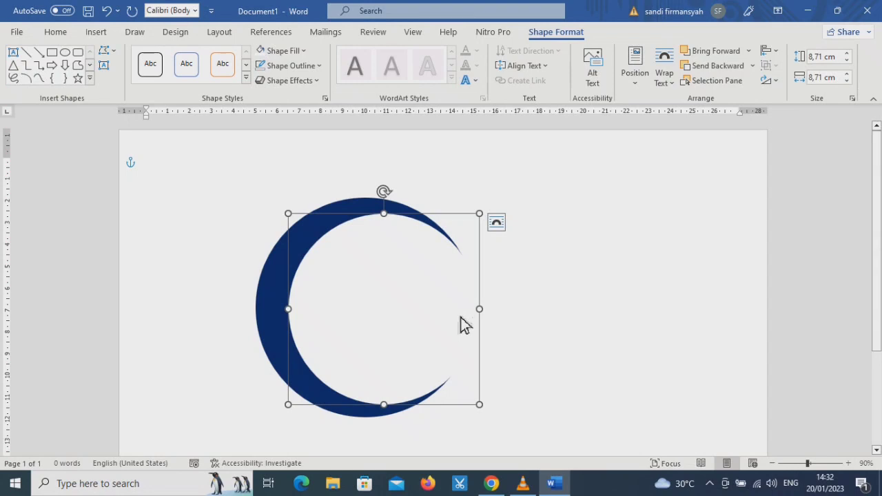
{"action": "key", "text": "Up"}
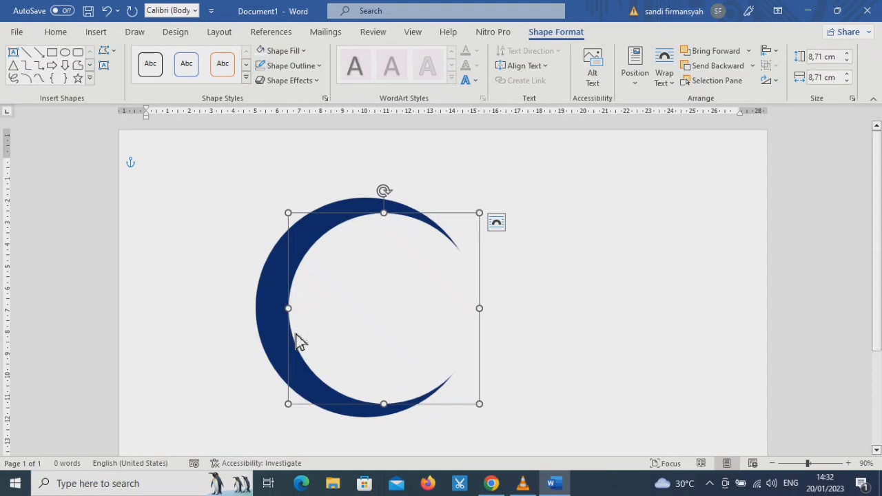
{"action": "left_click_drag", "start_coordinate": [288, 309], "coordinate": [280, 309]}
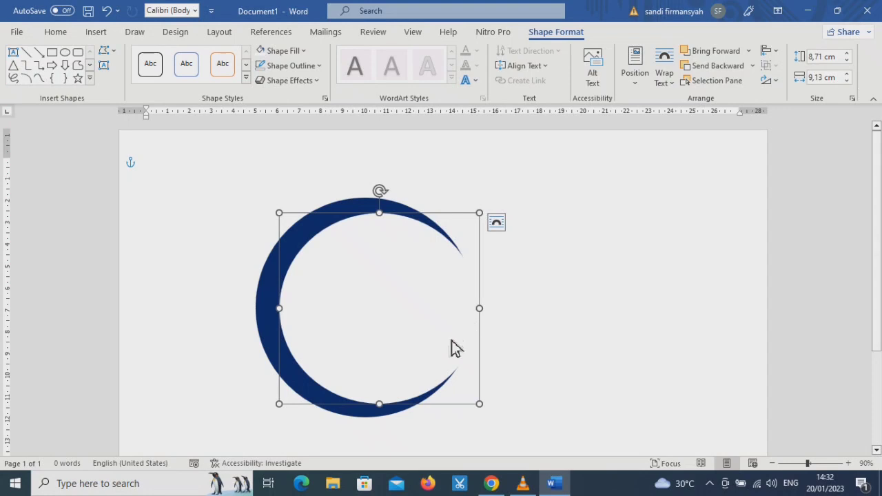
{"action": "key", "text": "ctrl+z"}
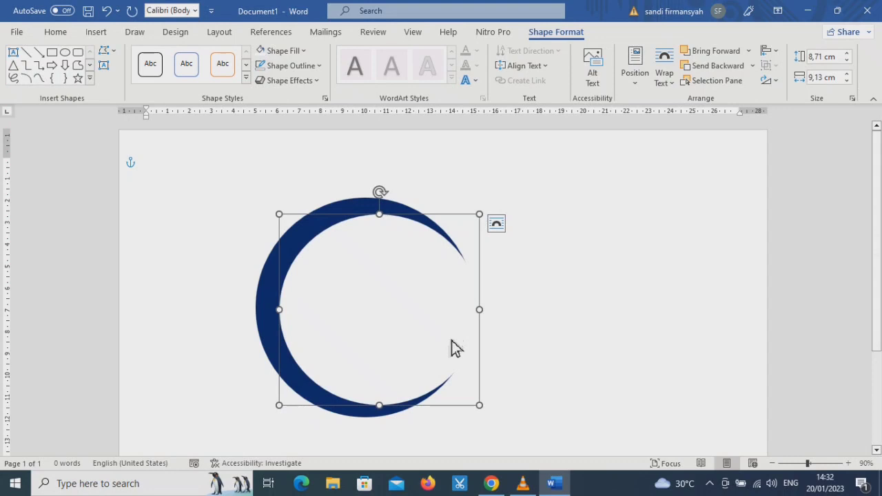
{"action": "key", "text": "Up"}
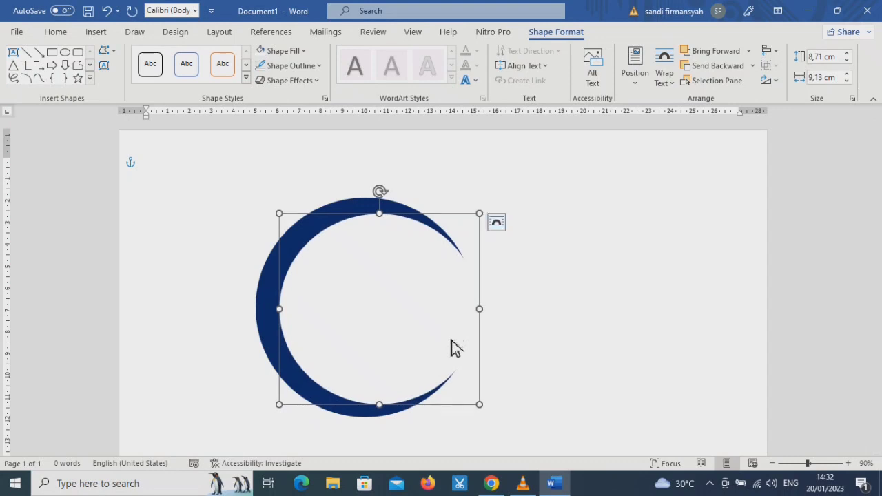
{"action": "left_click", "coordinate": [260, 308], "text": "shift"}
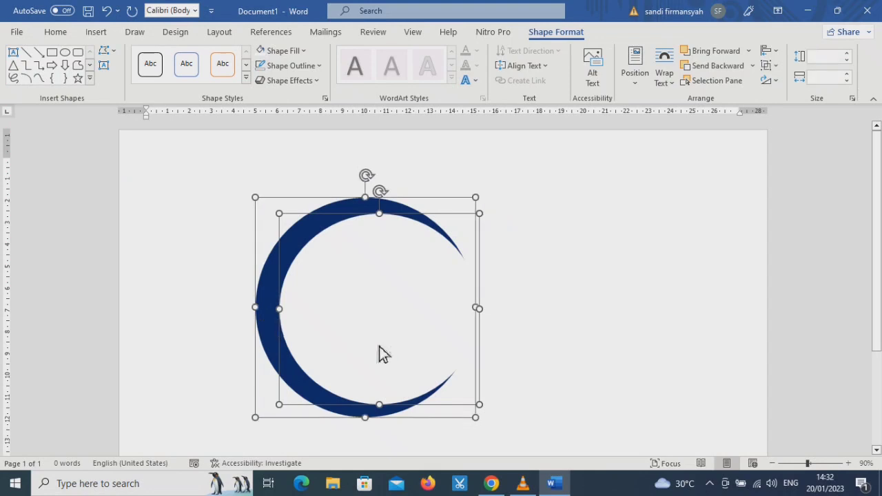
- Paste a copy of the crescent and shift it right and down
{"action": "left_click", "coordinate": [533, 209]}
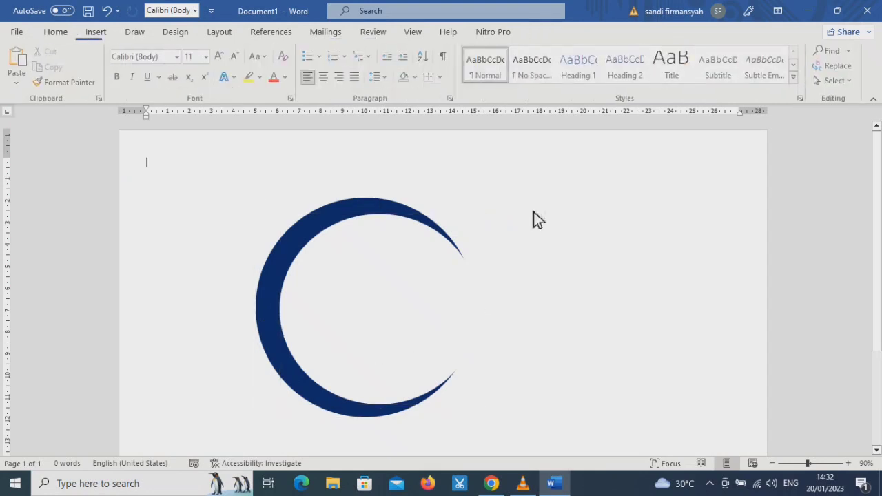
{"action": "key", "text": "ctrl+v"}
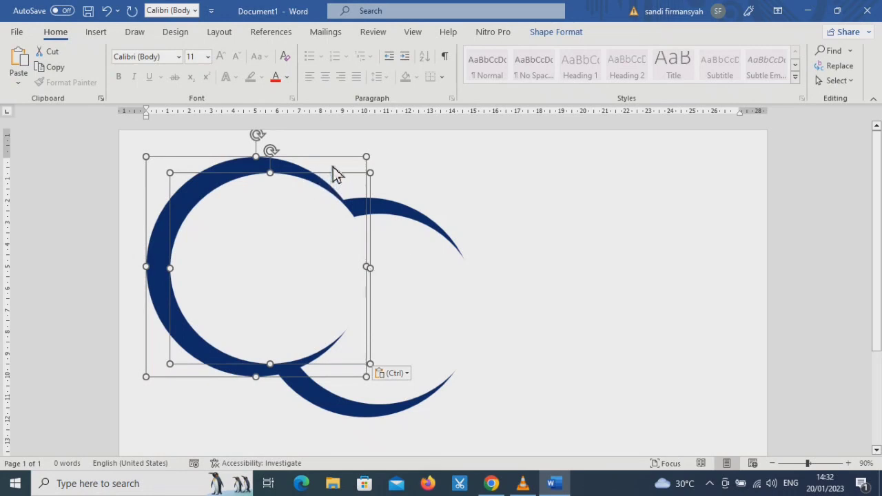
{"action": "key", "text": "Right"}
{"action": "key", "text": "Right"}
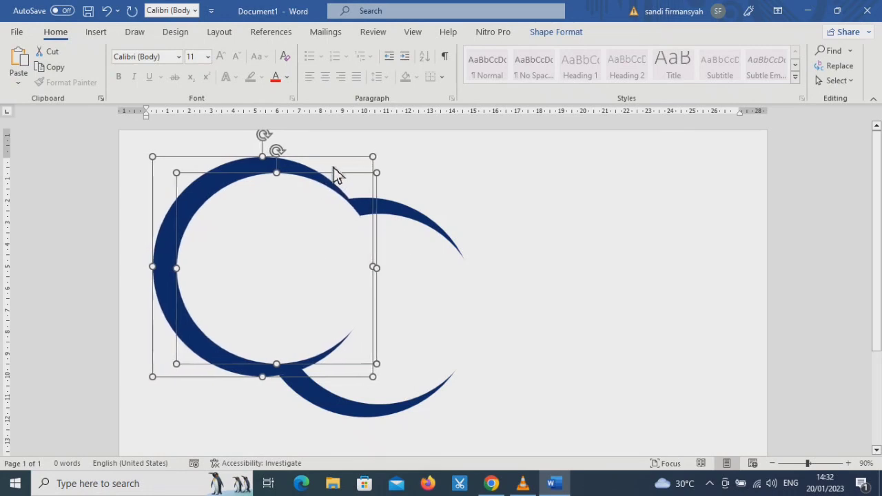
{"action": "key", "text": "Right"}
{"action": "key", "text": "Right"}
{"action": "key", "text": "Right"}
{"action": "key", "text": "Right"}
{"action": "key", "text": "Right"}
{"action": "key", "text": "Right"}
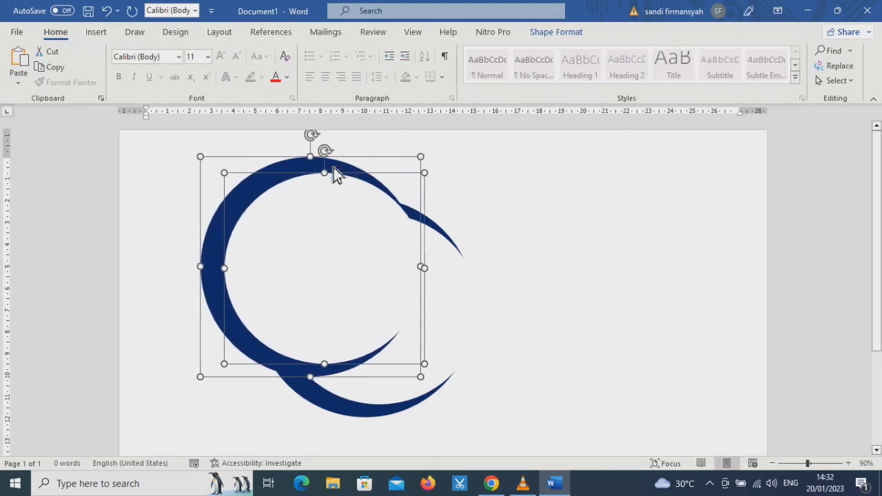
{"action": "key", "text": "Right"}
{"action": "key", "text": "Right"}
{"action": "key", "text": "Right"}
{"action": "key", "text": "Right"}
{"action": "key", "text": "Right"}
{"action": "key", "text": "Right"}
{"action": "key", "text": "Down"}
{"action": "key", "text": "Down"}
{"action": "key", "text": "Down"}
{"action": "key", "text": "Down"}
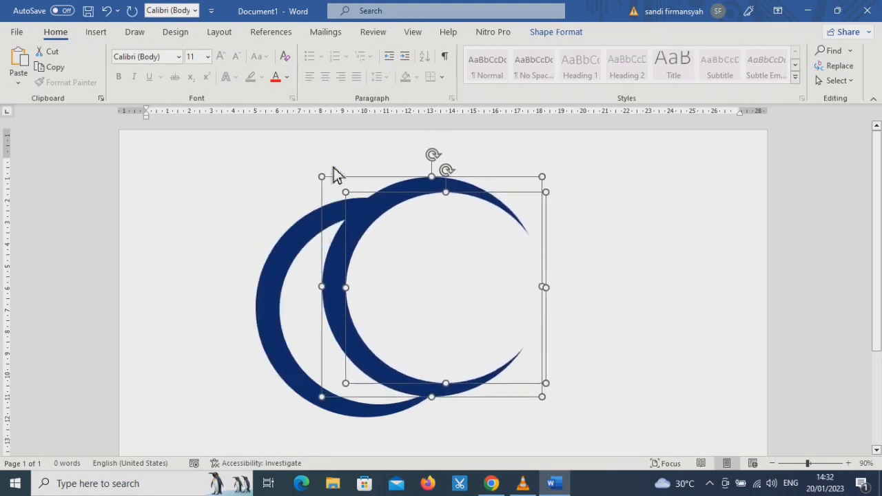
{"action": "key", "text": "Down"}
{"action": "key", "text": "Down"}
{"action": "key", "text": "Down"}
{"action": "left_click", "coordinate": [334, 175]}
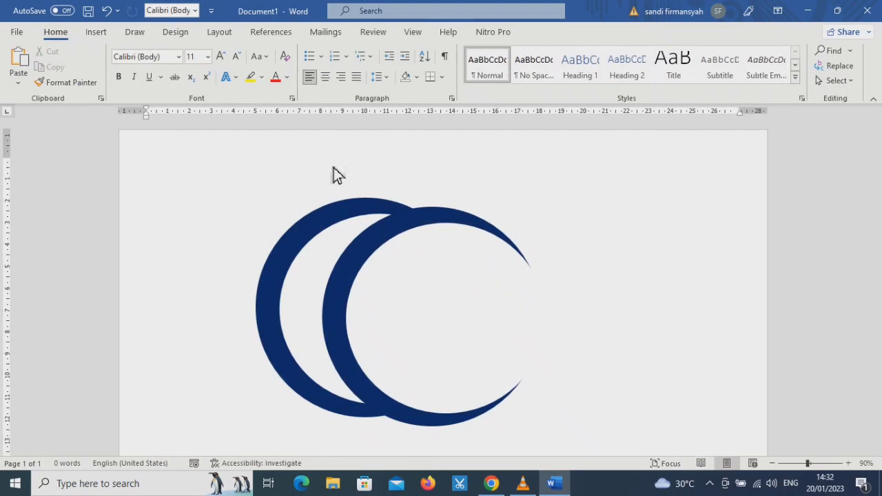
- Select both parts of the copied crescent, shrink it and nudge it down-left
{"action": "left_click", "coordinate": [383, 243]}
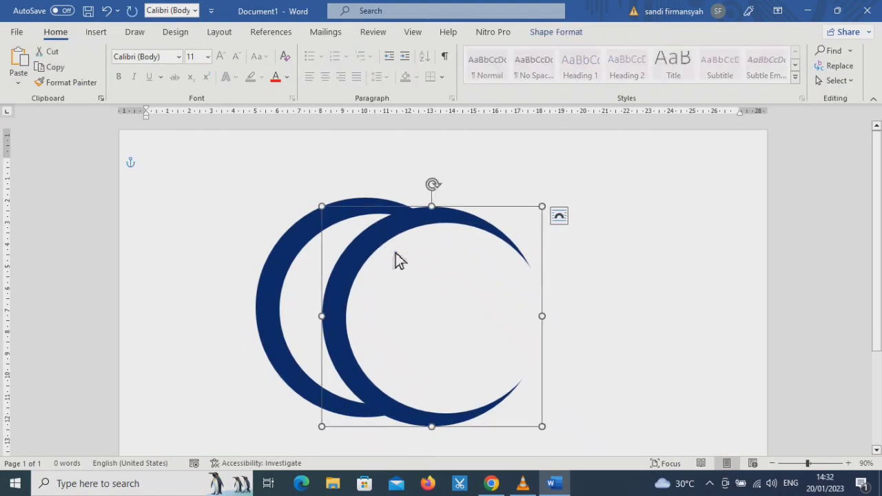
{"action": "left_click", "coordinate": [419, 276], "text": "shift"}
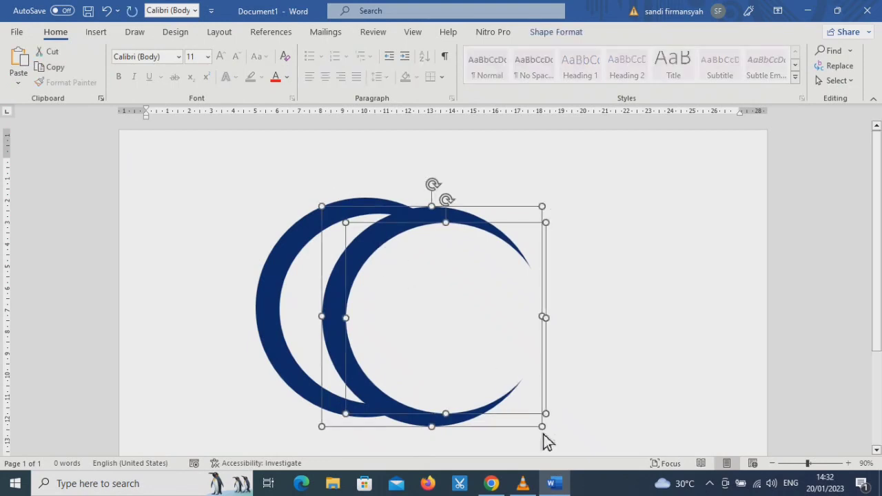
{"action": "left_click_drag", "start_coordinate": [546, 429], "coordinate": [522, 401]}
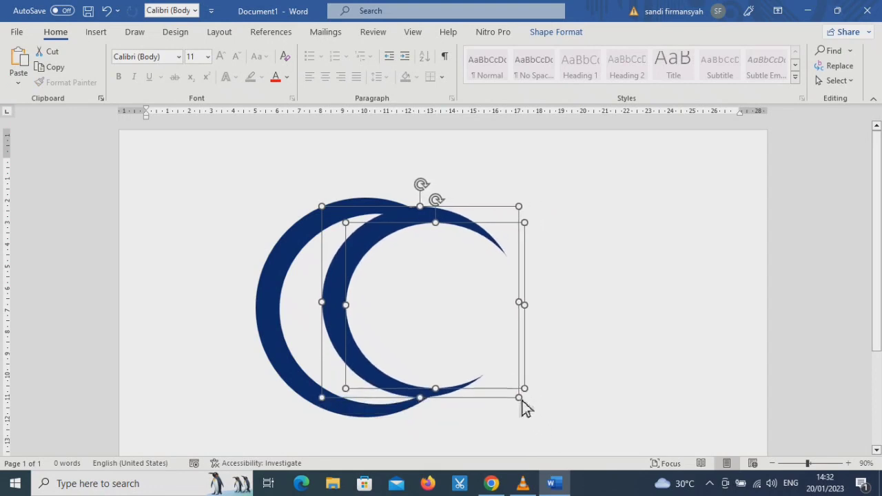
{"action": "key", "text": "Down"}
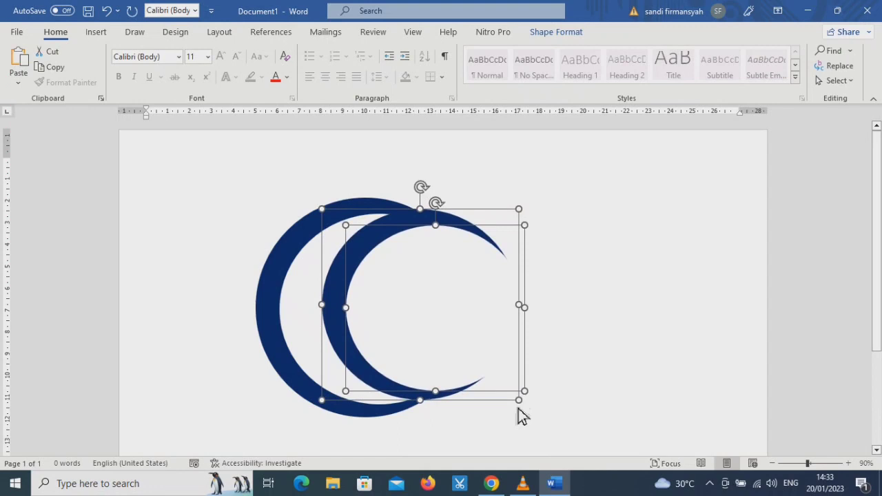
{"action": "key", "text": "Left"}
{"action": "key", "text": "Left"}
{"action": "key", "text": "Left"}
{"action": "key", "text": "Left"}
{"action": "key", "text": "Left"}
{"action": "key", "text": "ctrl+Left"}
{"action": "key", "text": "ctrl+Left"}
{"action": "key", "text": "ctrl+Left"}
{"action": "key", "text": "ctrl+Left"}
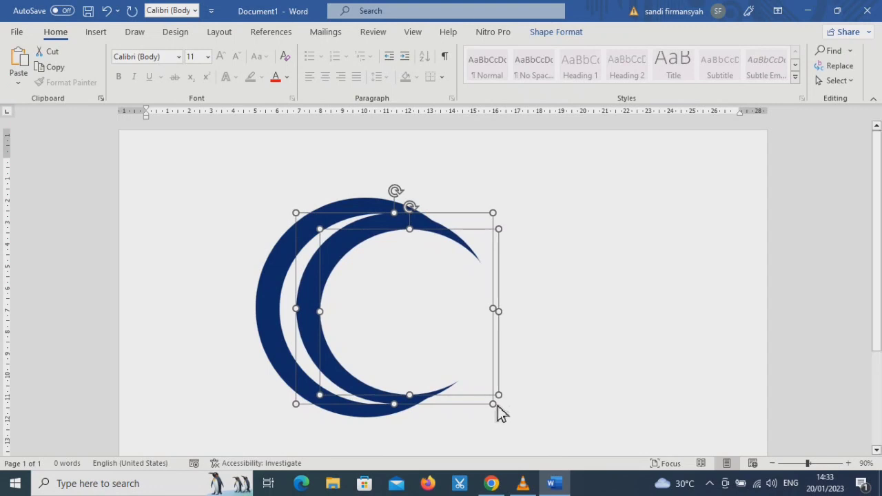
{"action": "left_click_drag", "start_coordinate": [499, 412], "coordinate": [486, 394]}
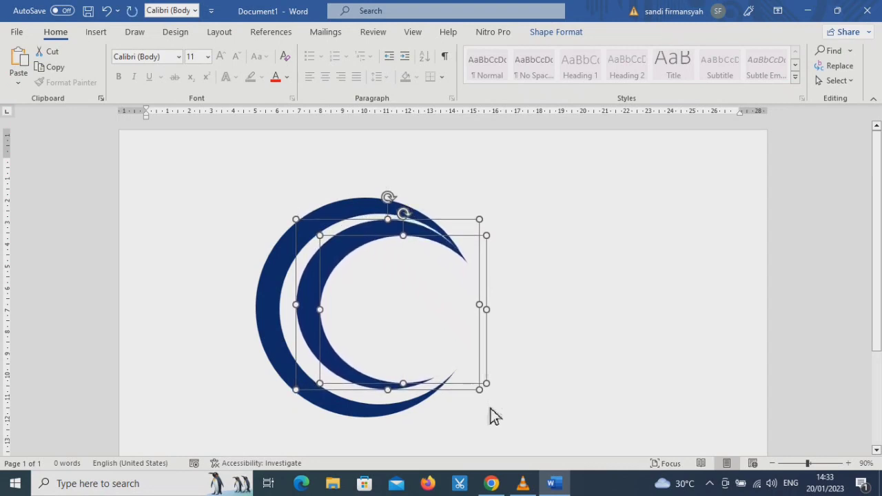
{"action": "key", "text": "Down"}
{"action": "key", "text": "Down"}
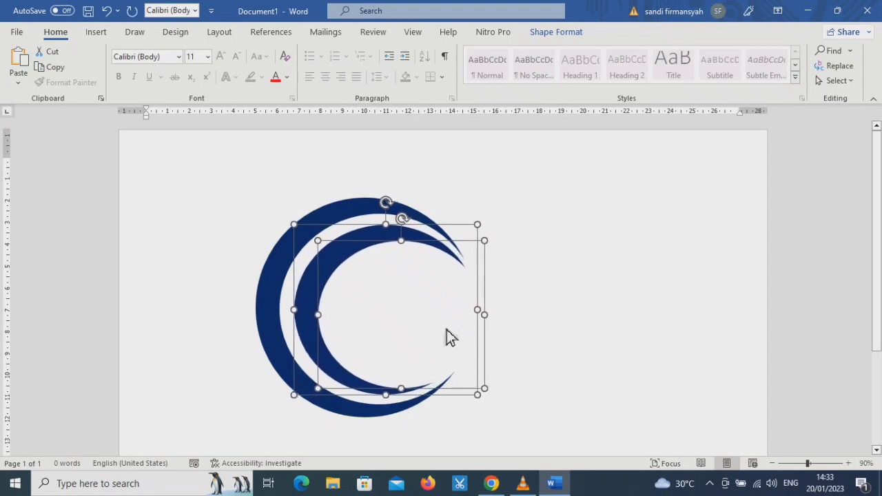
- Mirror the inner crescent horizontally and nudge it into place inside the outer one
{"action": "left_click", "coordinate": [527, 328]}
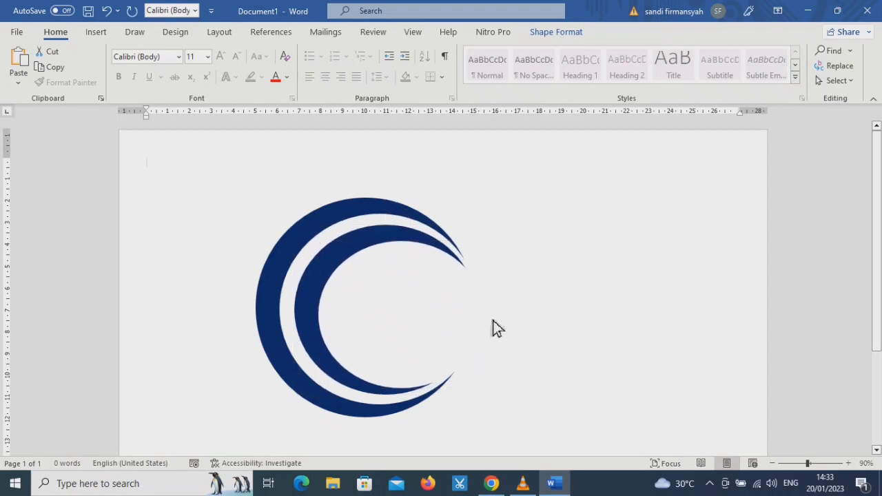
{"action": "left_click", "coordinate": [426, 312]}
{"action": "key", "text": "ctrl+z"}
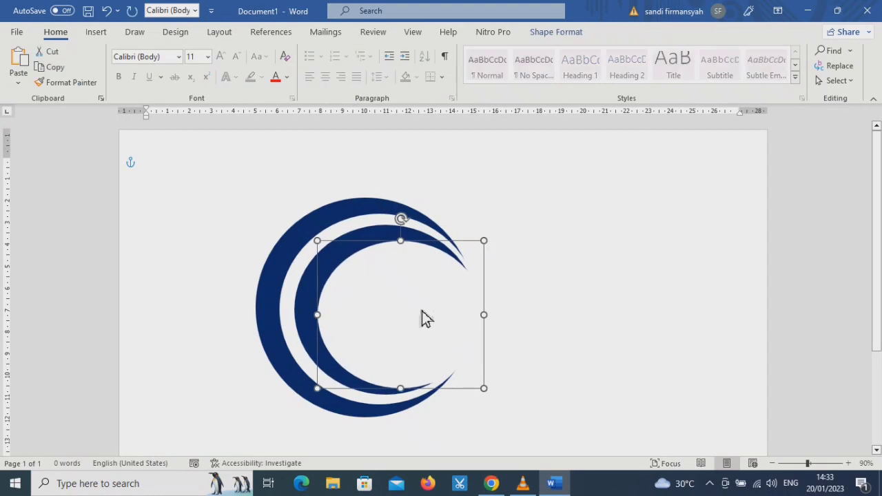
{"action": "left_click_drag", "start_coordinate": [423, 317], "coordinate": [419, 315]}
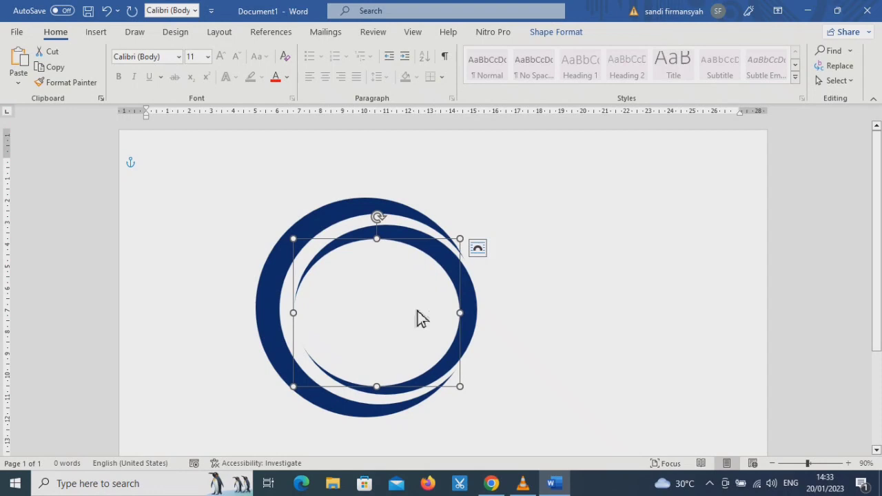
{"action": "left_click_drag", "start_coordinate": [418, 312], "coordinate": [416, 311]}
{"action": "key", "text": "ctrl+Left"}
{"action": "key", "text": "ctrl+Up"}
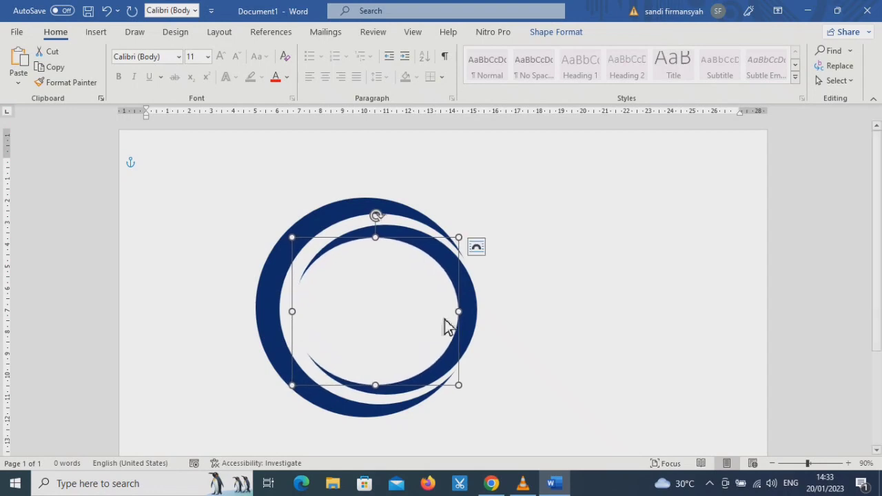
{"action": "key", "text": "shift+Right"}
{"action": "key", "text": "shift+Right"}
{"action": "key", "text": "shift+Up"}
{"action": "key", "text": "shift+Up"}
{"action": "key", "text": "shift+Up"}
{"action": "key", "text": "ctrl+z"}
{"action": "key", "text": "ctrl+Left"}
{"action": "key", "text": "ctrl+Left"}
{"action": "key", "text": "ctrl+Left"}
{"action": "key", "text": "ctrl+Left"}
{"action": "key", "text": "ctrl+Left"}
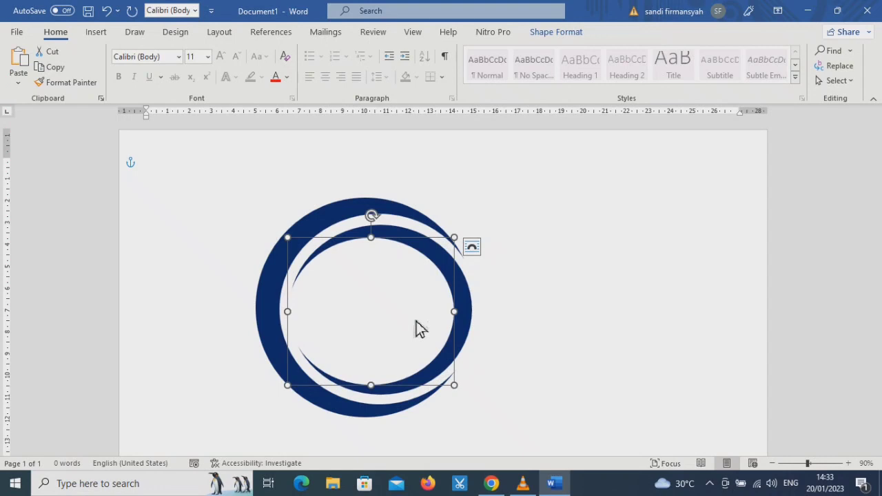
{"action": "left_click", "coordinate": [558, 338]}
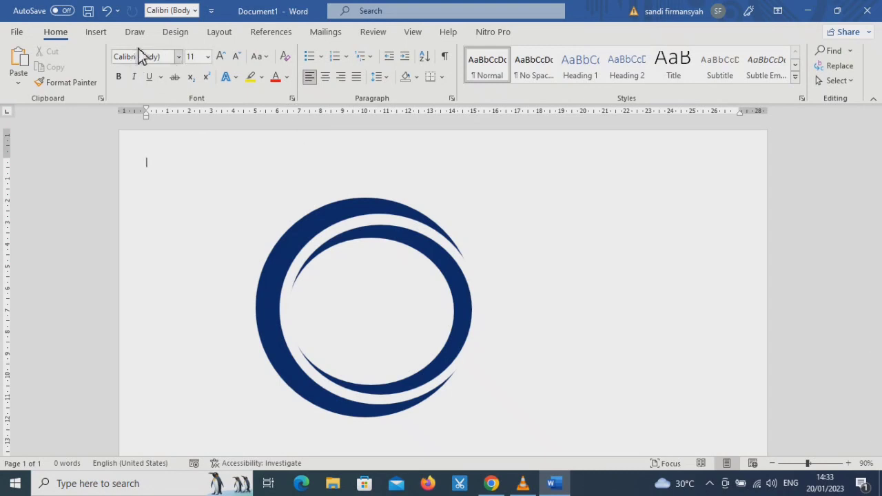
- Draw a rectangle over the right side of the crescents
{"action": "left_click", "coordinate": [103, 34]}
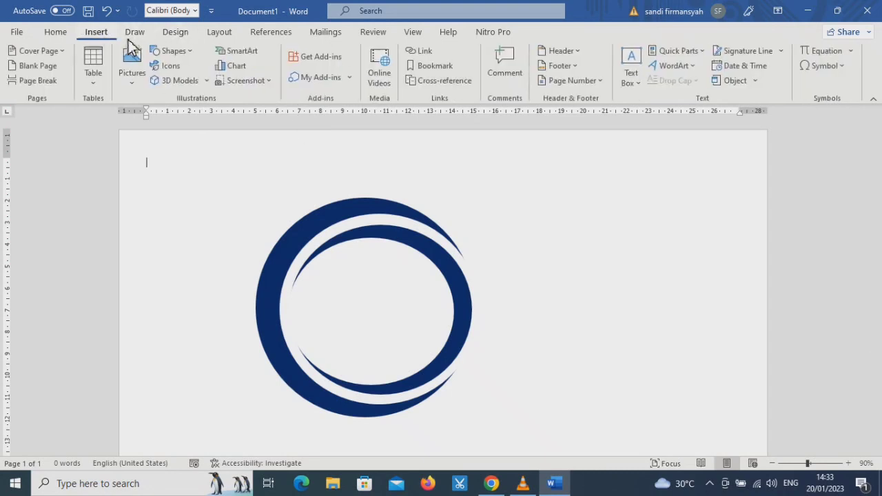
{"action": "left_click", "coordinate": [189, 51]}
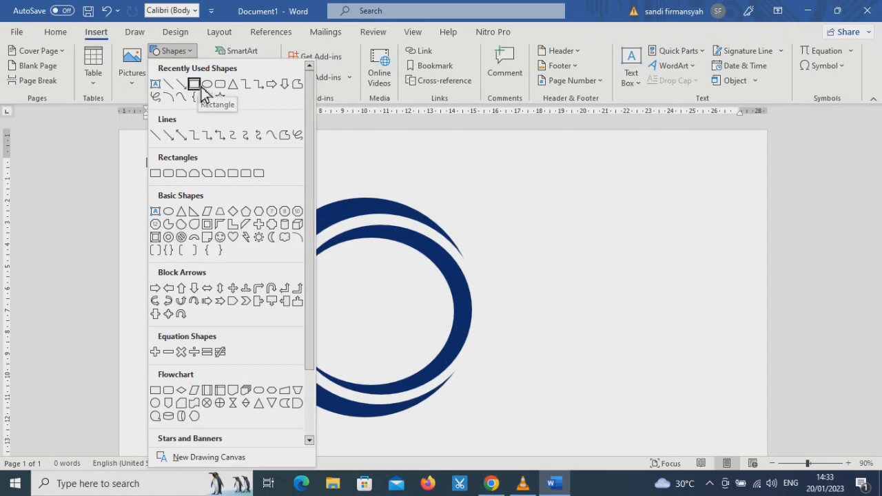
{"action": "left_click", "coordinate": [199, 86]}
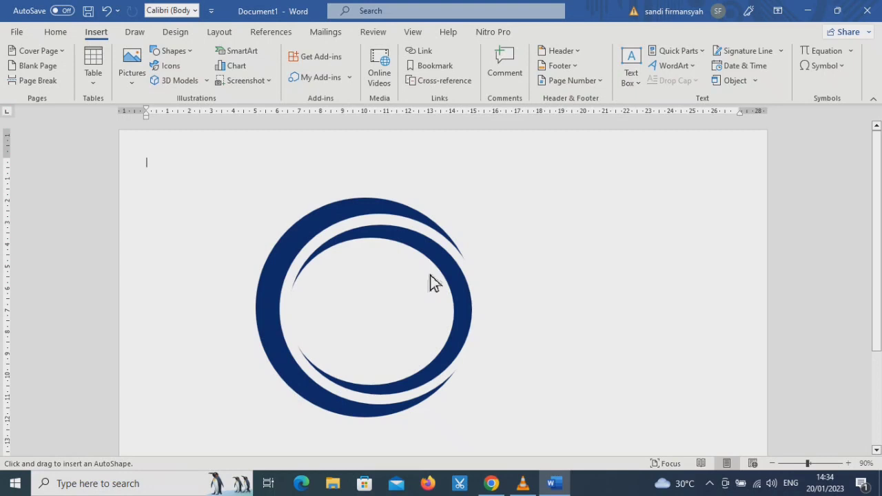
{"action": "mouse_move", "coordinate": [428, 273]}
{"action": "left_mouse_down"}
{"action": "mouse_move", "coordinate": [465, 354]}
{"action": "mouse_move", "coordinate": [459, 362]}
{"action": "left_mouse_up"}
{"action": "left_click_drag", "start_coordinate": [510, 316], "coordinate": [485, 318]}
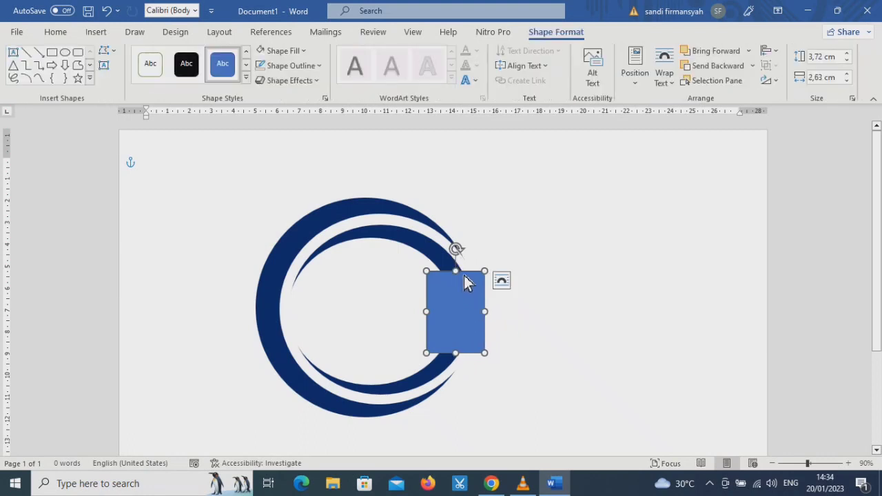
{"action": "left_click_drag", "start_coordinate": [459, 270], "coordinate": [458, 264]}
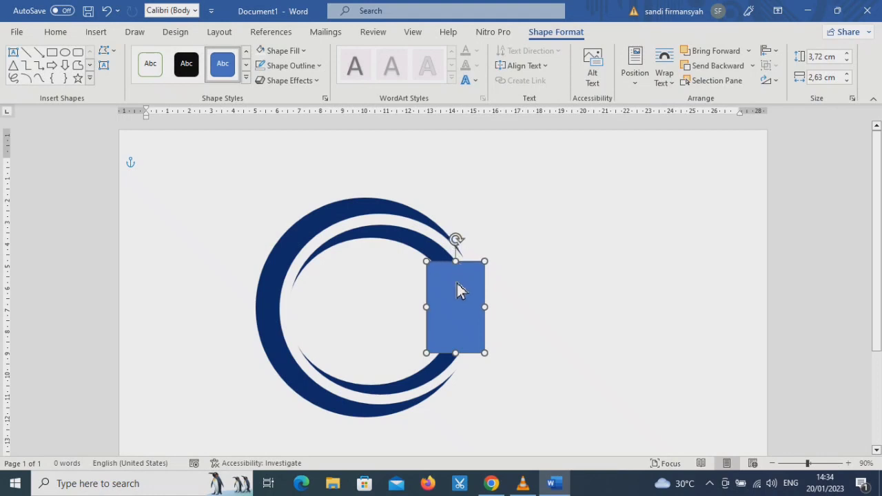
- Extend the rectangle to about 4.99 × 4.28 cm and make it white to mask the tips
{"action": "left_click_drag", "start_coordinate": [459, 354], "coordinate": [461, 370]}
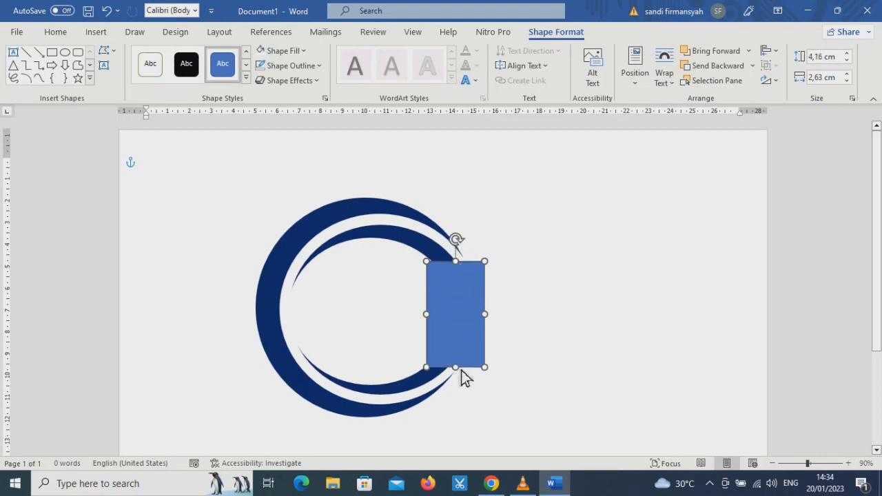
{"action": "left_click_drag", "start_coordinate": [427, 315], "coordinate": [405, 325]}
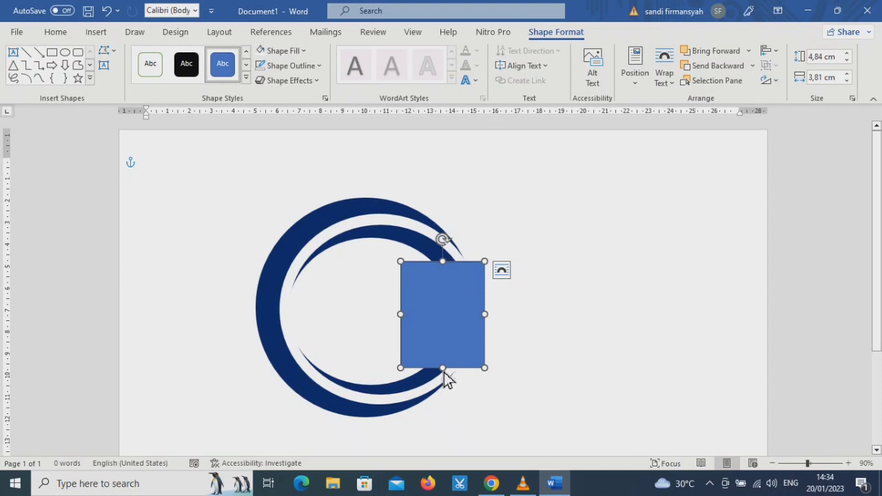
{"action": "left_click_drag", "start_coordinate": [444, 374], "coordinate": [444, 377]}
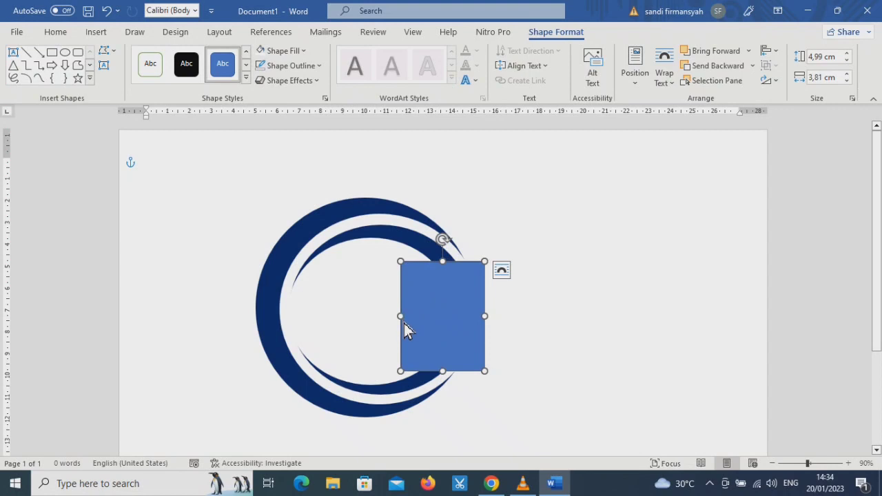
{"action": "left_click_drag", "start_coordinate": [404, 320], "coordinate": [394, 316]}
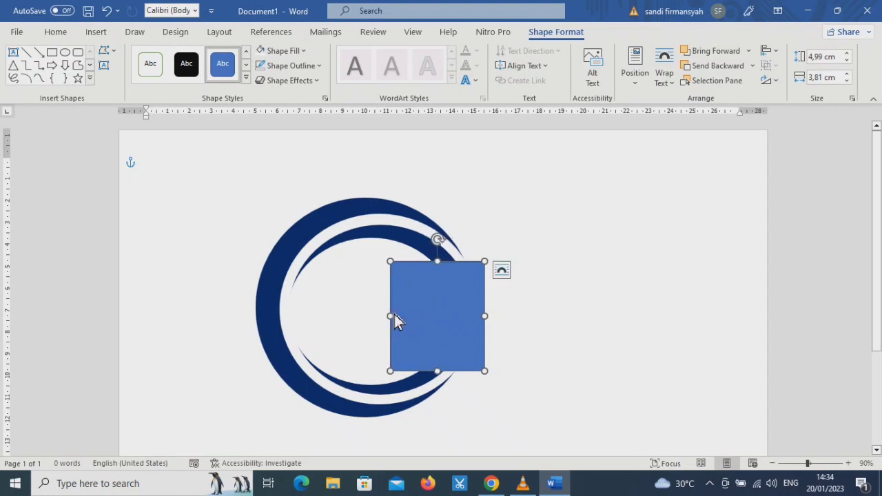
{"action": "left_click", "coordinate": [264, 52]}
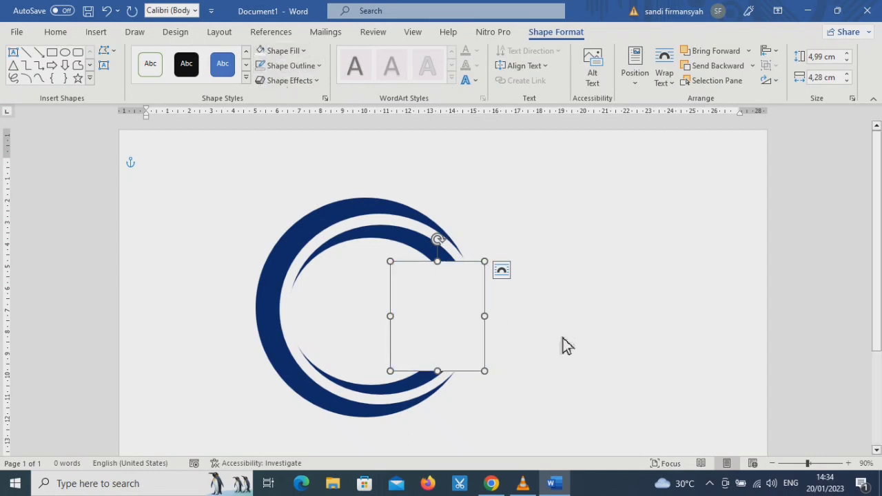
{"action": "left_click", "coordinate": [642, 323]}
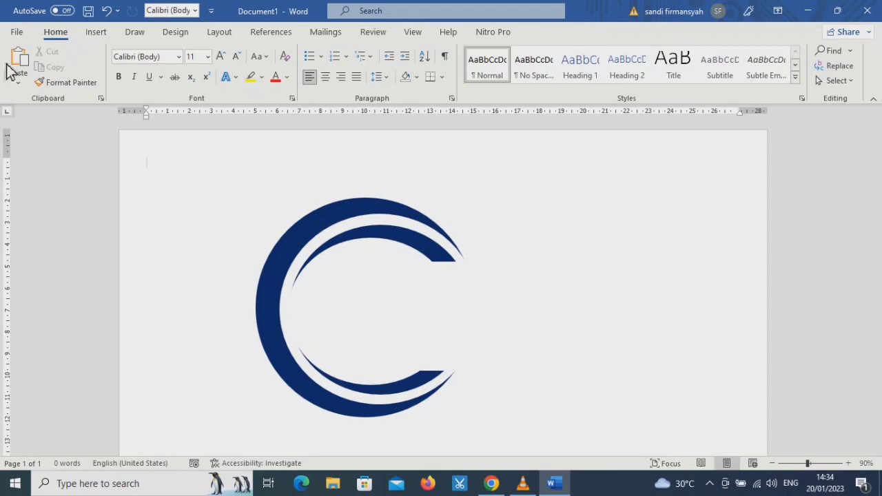
- Fill the inner crescent with a light sky-blue standard colour
{"action": "left_click", "coordinate": [100, 33]}
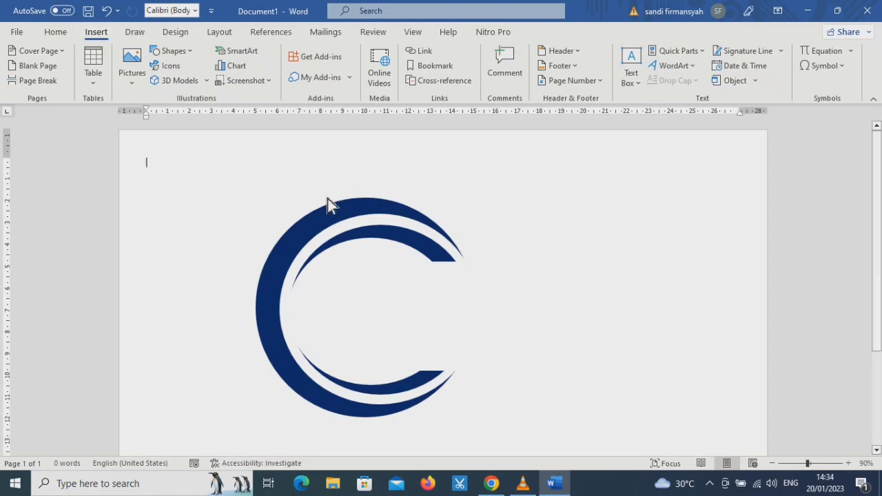
{"action": "left_click", "coordinate": [378, 244]}
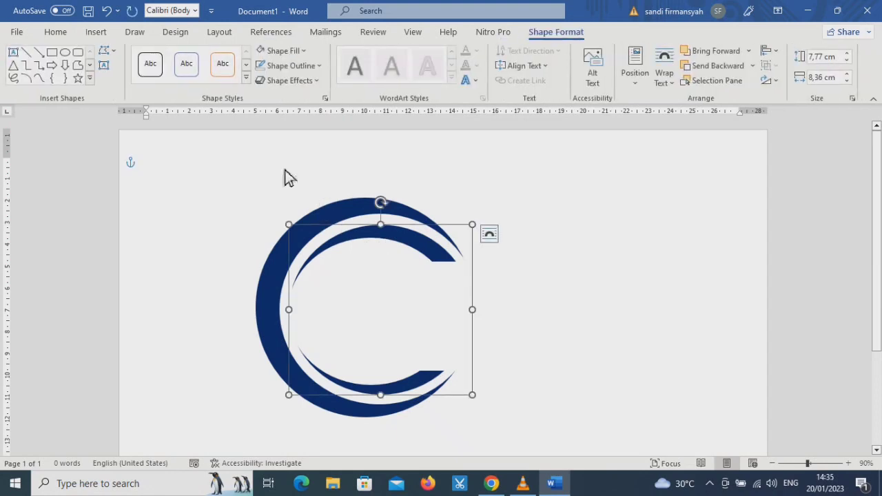
{"action": "left_click", "coordinate": [308, 52]}
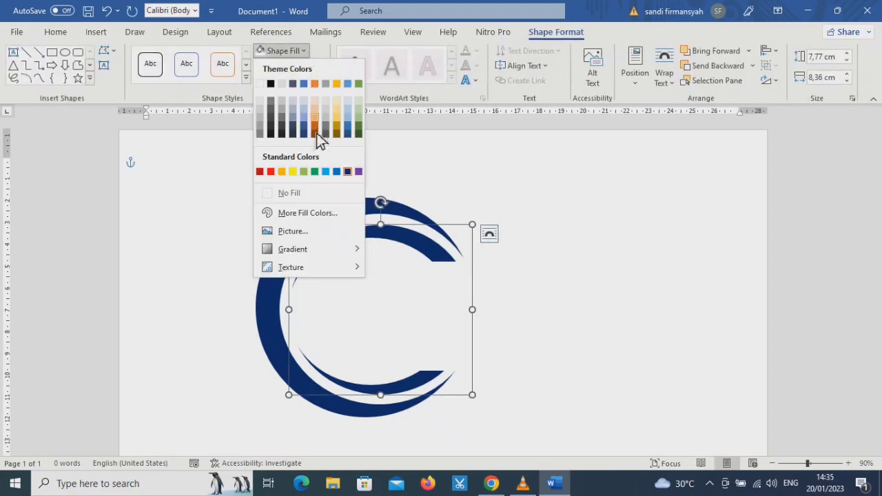
{"action": "left_click", "coordinate": [329, 174]}
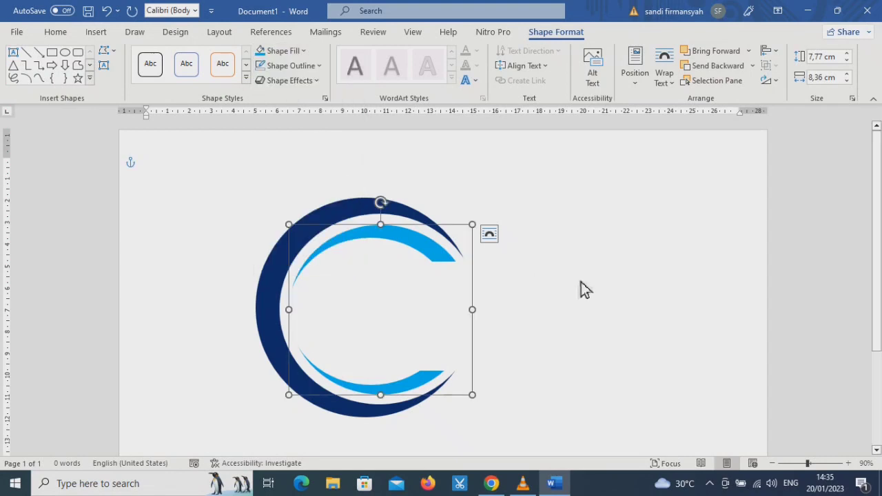
{"action": "left_click", "coordinate": [620, 280]}
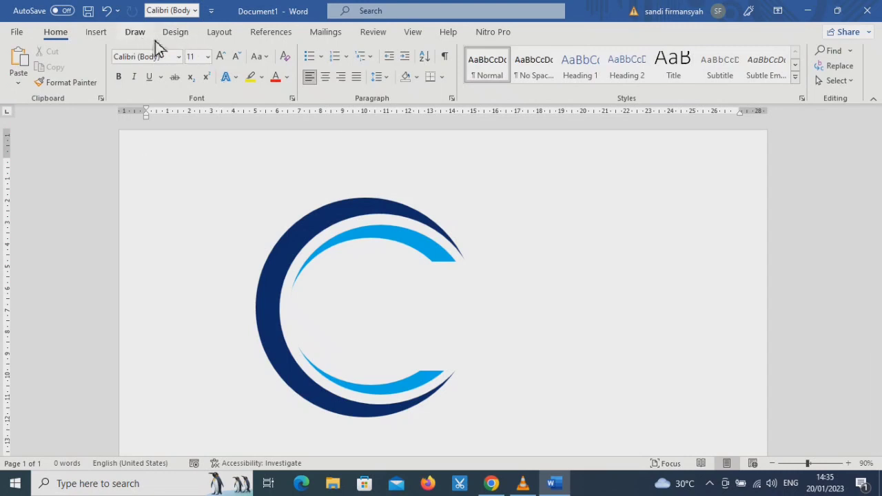
- Draw a text box over the logo's right half, type SNX and select it
{"action": "left_click", "coordinate": [101, 34]}
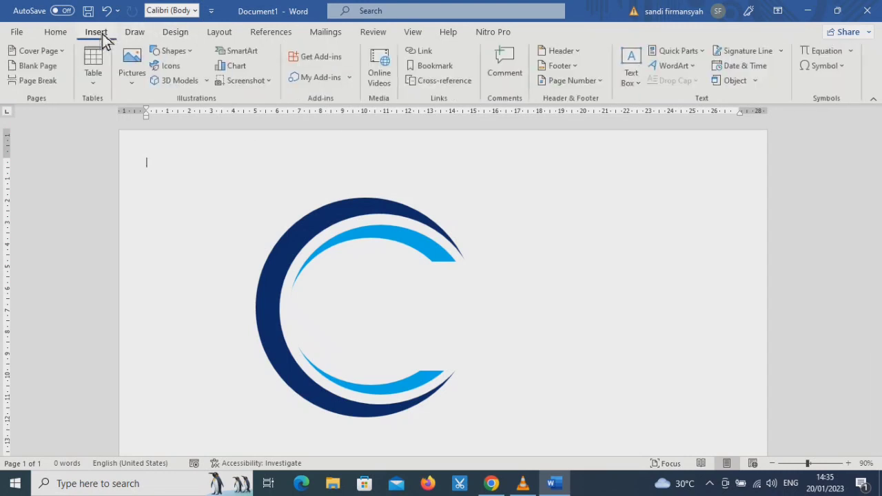
{"action": "left_click", "coordinate": [181, 52]}
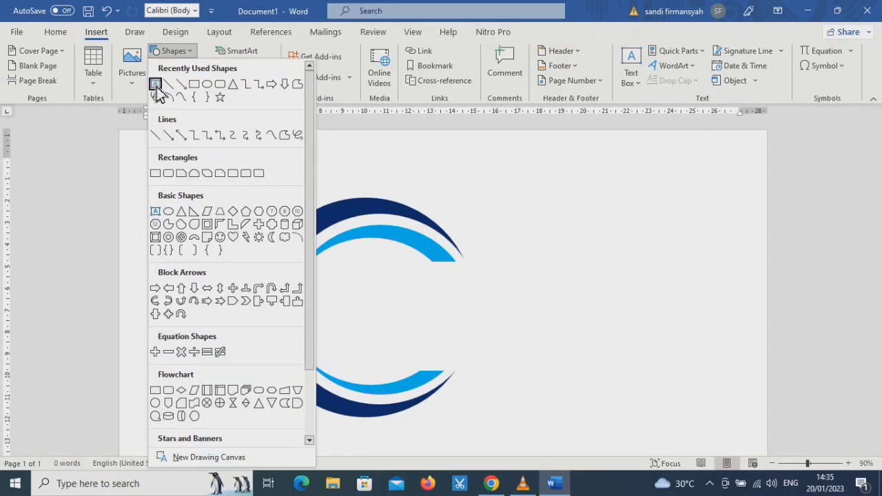
{"action": "left_click", "coordinate": [156, 87]}
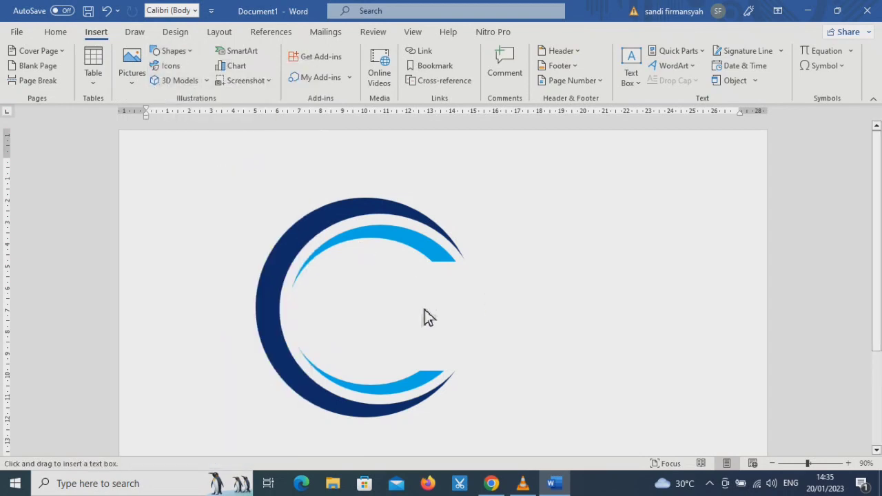
{"action": "left_click_drag", "start_coordinate": [356, 276], "coordinate": [565, 350]}
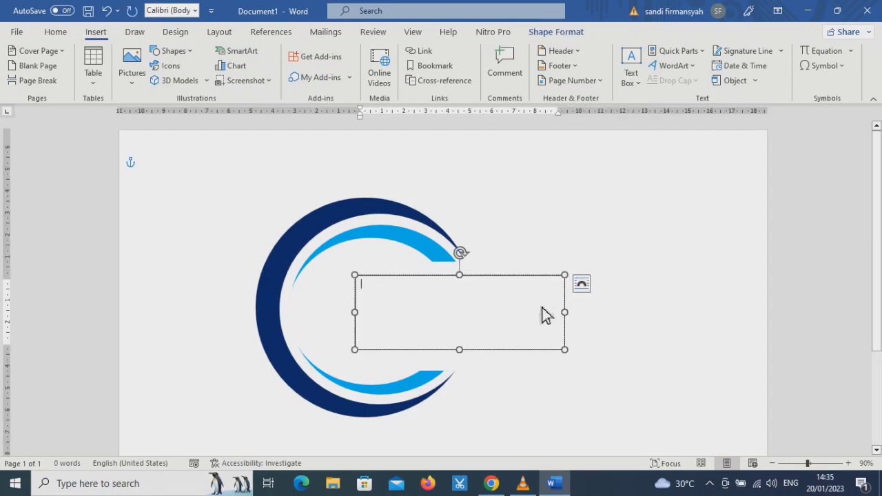
{"action": "type", "text": "s"}
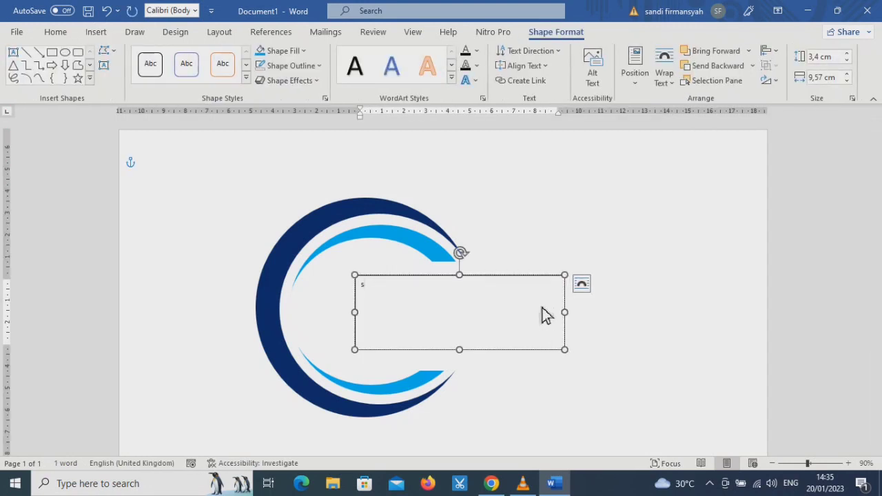
{"action": "type", "text": "s"}
{"action": "key", "text": "ctrl+a"}
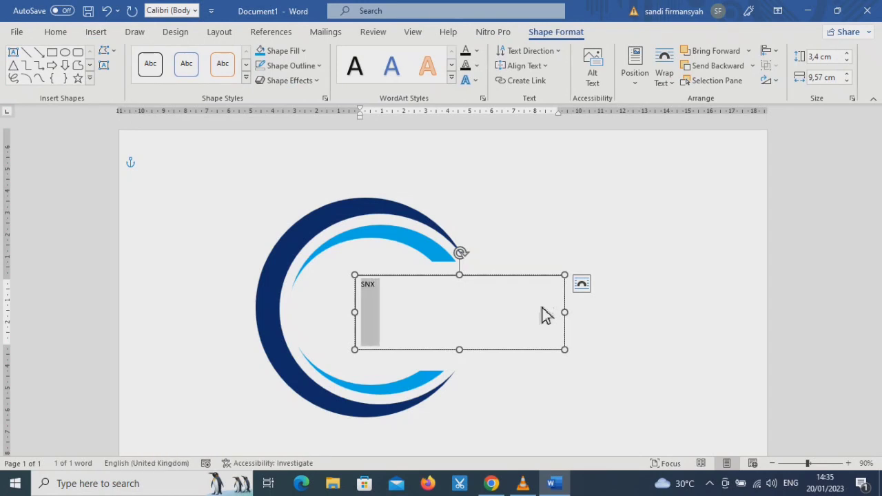
- Format SNX as 72 pt bold Ethnocentric Rg and shift its box slightly left
{"action": "left_click", "coordinate": [56, 35]}
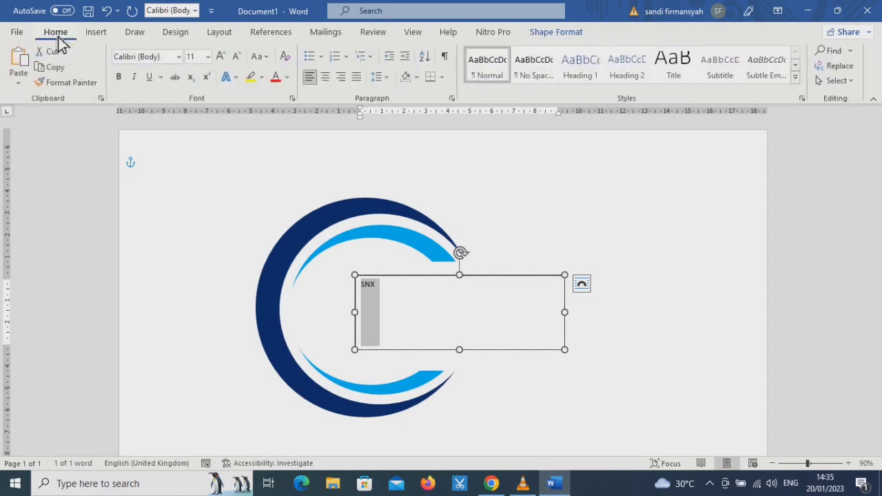
{"action": "left_click", "coordinate": [208, 57]}
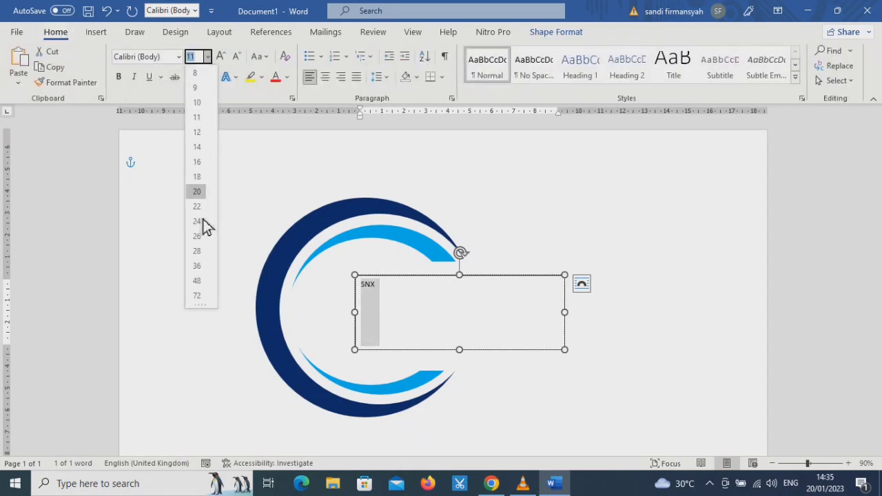
{"action": "key", "text": "Escape"}
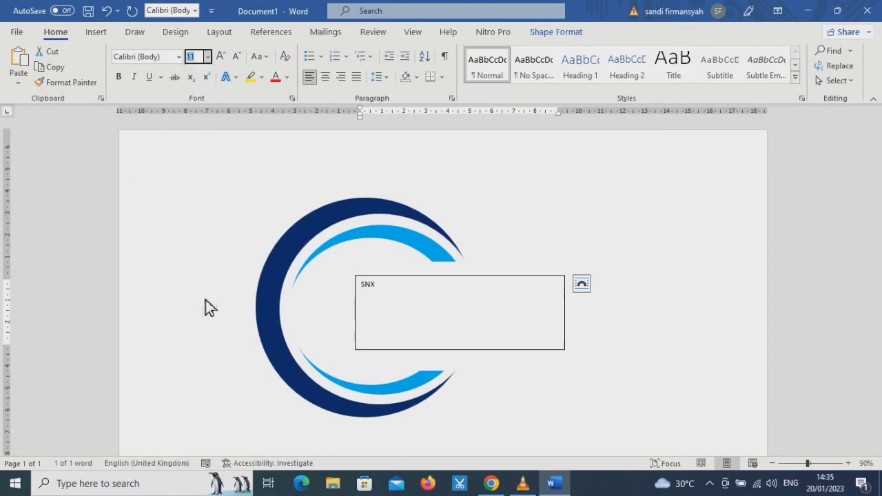
{"action": "type", "text": "72"}
{"action": "key", "text": "Return"}
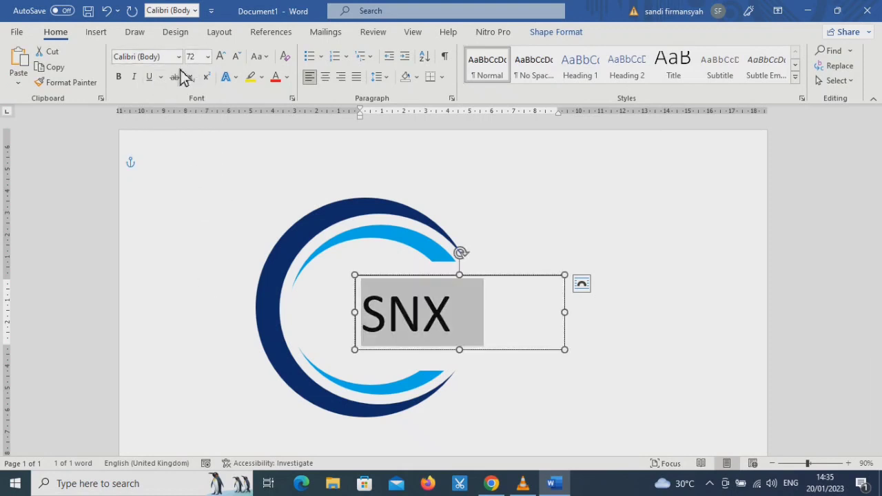
{"action": "key", "text": "ctrl+b"}
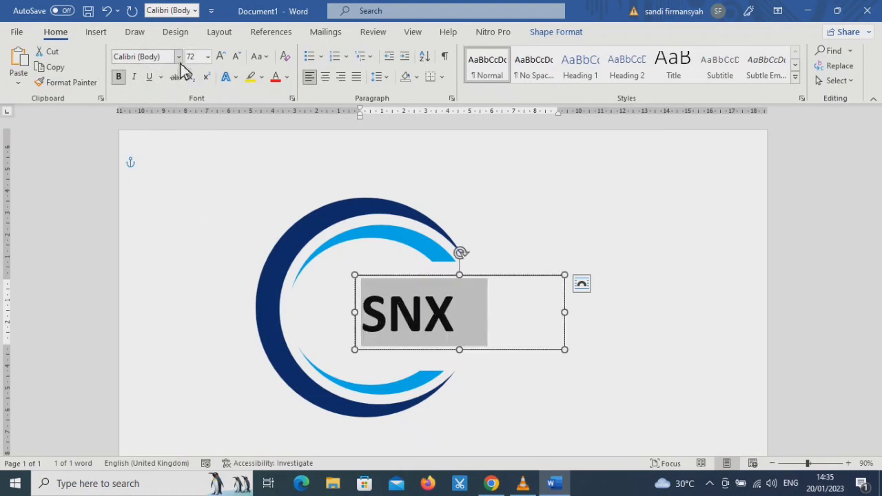
{"action": "left_click", "coordinate": [178, 56]}
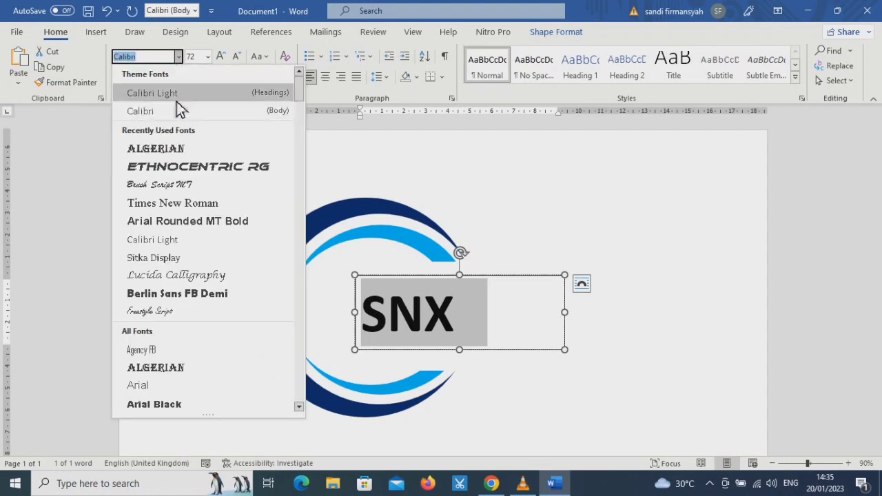
{"action": "left_click", "coordinate": [188, 167]}
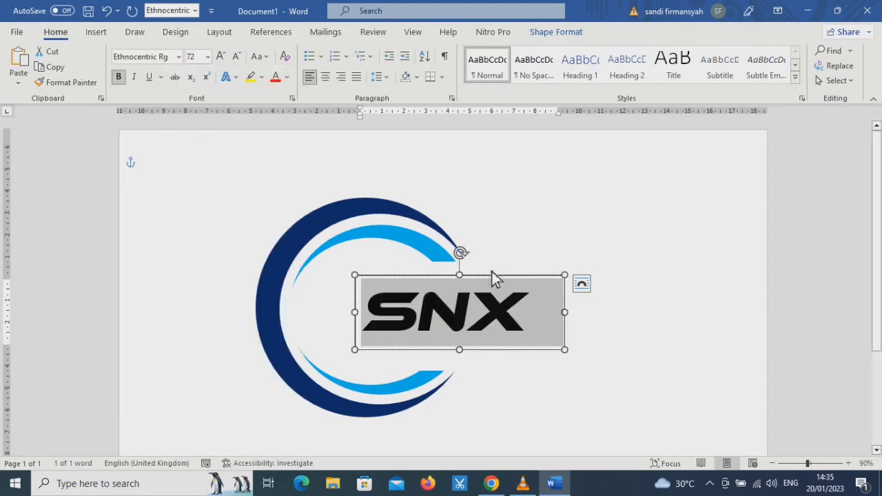
{"action": "left_click_drag", "start_coordinate": [494, 286], "coordinate": [450, 277]}
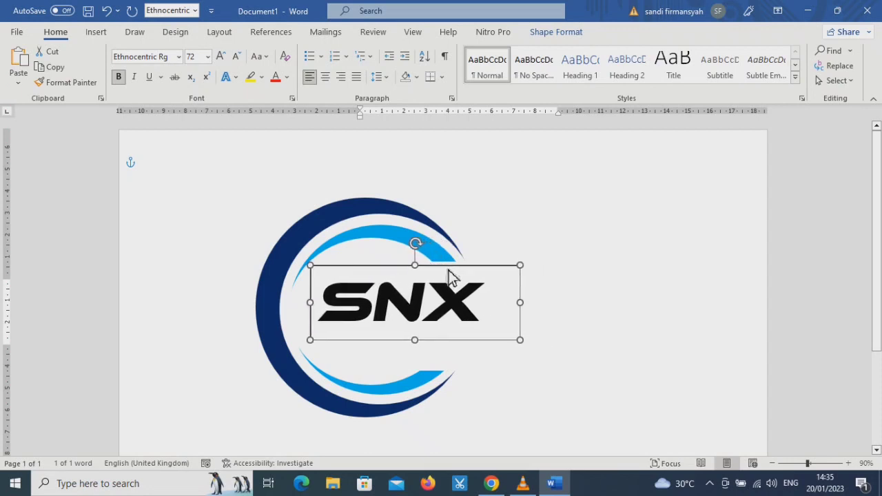
- Give the SNX text box No Fill, centre it inside the crescents, and select the text
{"action": "left_click", "coordinate": [559, 39]}
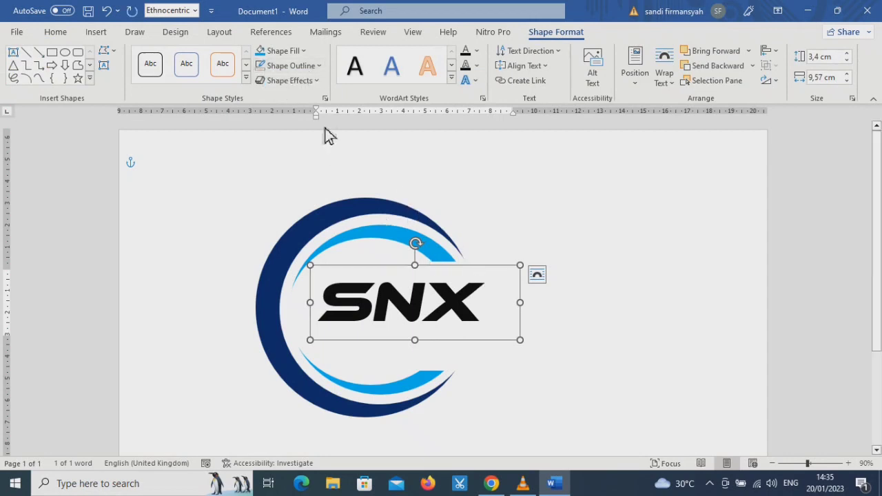
{"action": "left_click", "coordinate": [302, 51]}
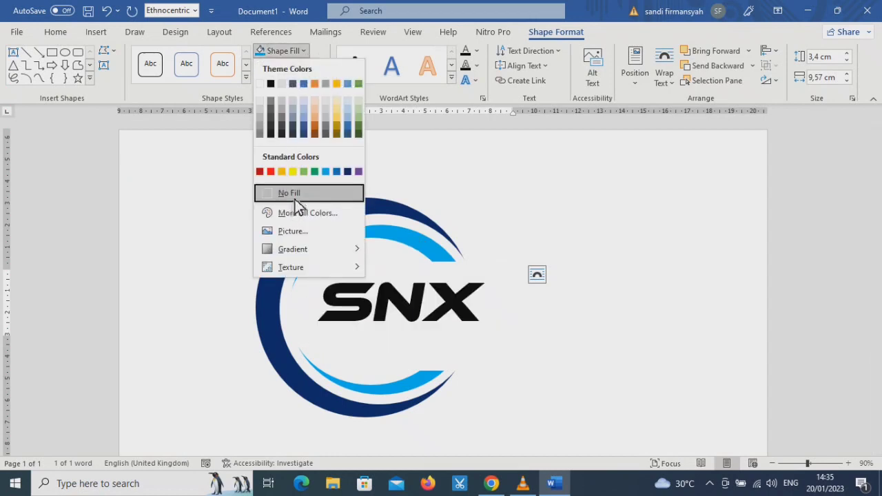
{"action": "left_click", "coordinate": [295, 198]}
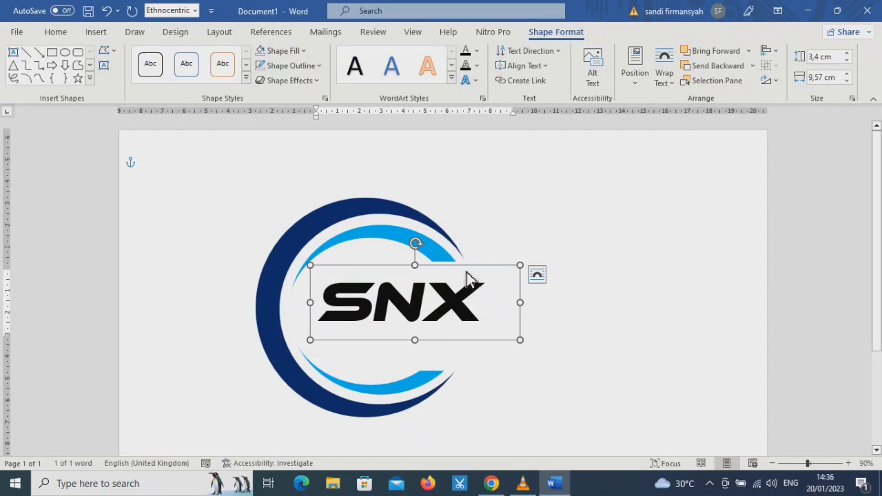
{"action": "mouse_move", "coordinate": [467, 276]}
{"action": "left_mouse_down"}
{"action": "mouse_move", "coordinate": [466, 263]}
{"action": "mouse_move", "coordinate": [458, 265]}
{"action": "left_mouse_up"}
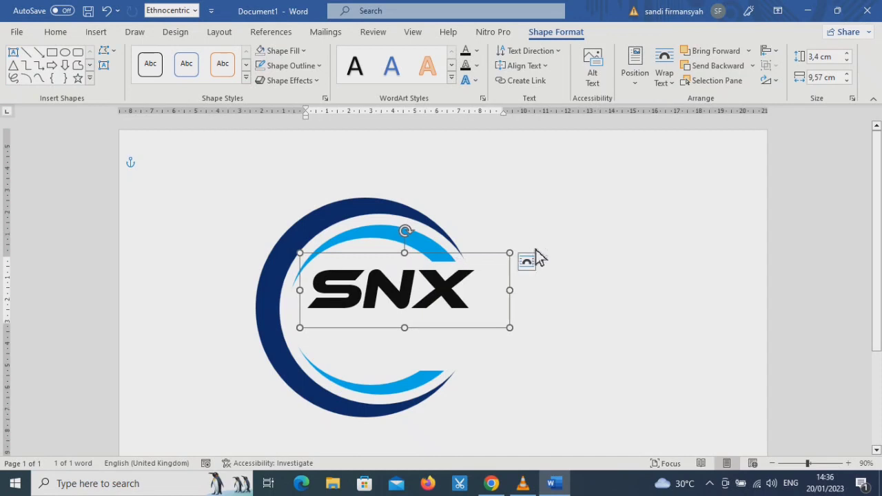
{"action": "key", "text": "Right"}
{"action": "key", "text": "Up"}
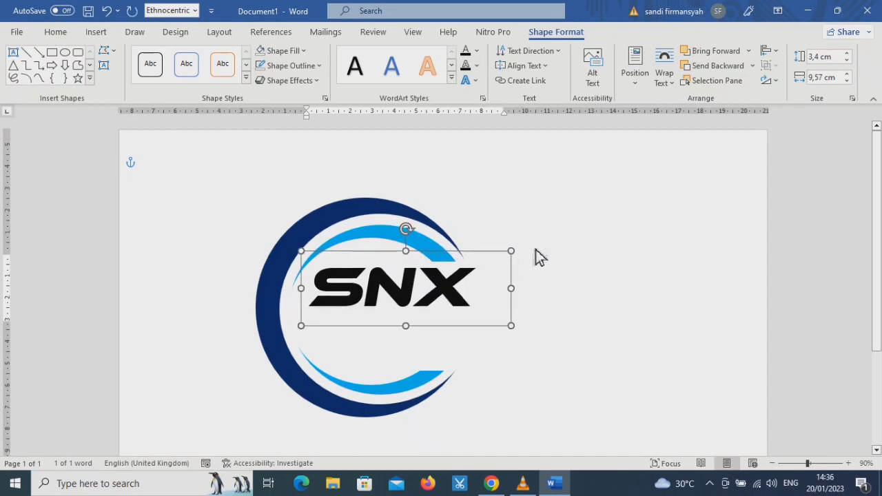
{"action": "key", "text": "Left"}
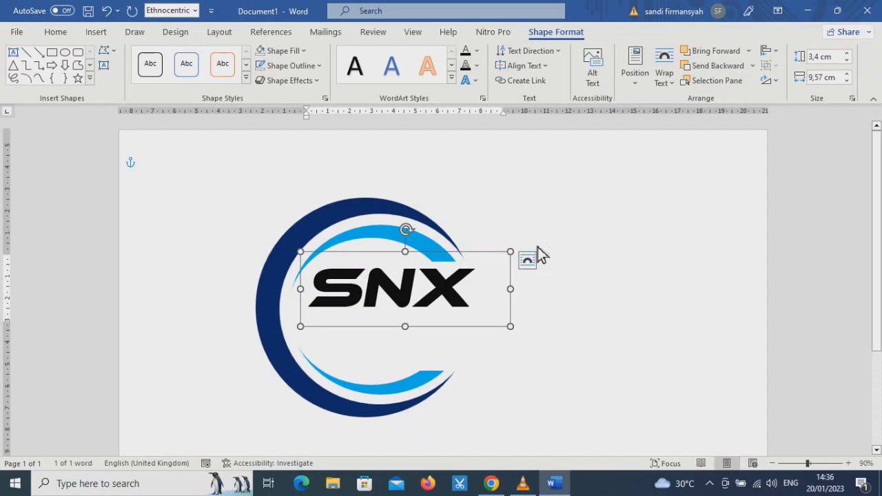
{"action": "mouse_move", "coordinate": [475, 307]}
{"action": "left_mouse_down"}
{"action": "mouse_move", "coordinate": [295, 305]}
{"action": "mouse_move", "coordinate": [310, 298]}
{"action": "left_mouse_up"}
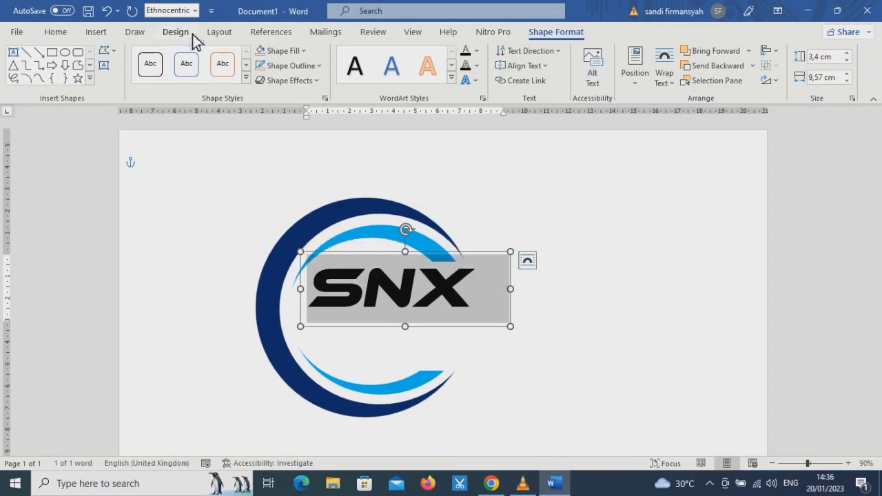
- Set the SNX lettering to size 80 and colour it navy
{"action": "left_click", "coordinate": [57, 38]}
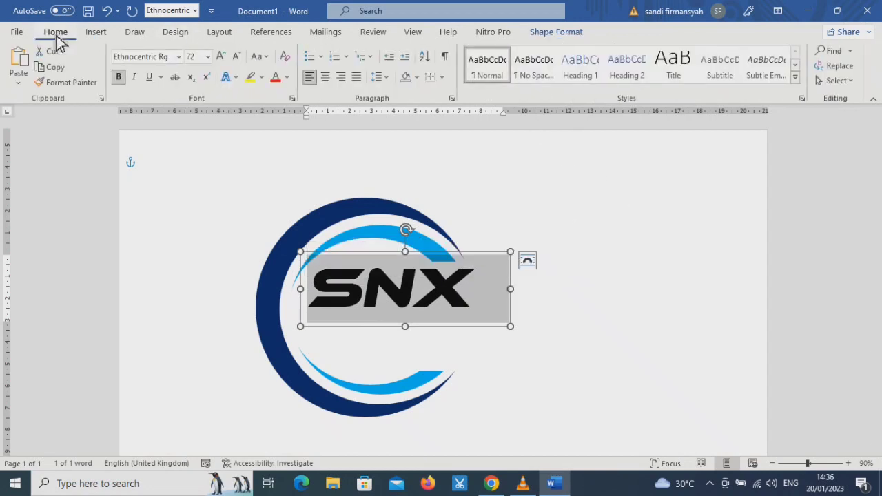
{"action": "left_click", "coordinate": [195, 58]}
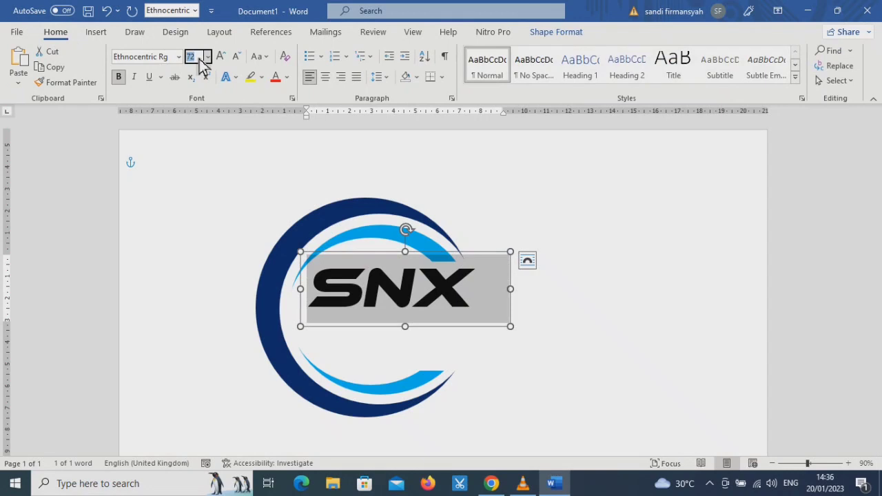
{"action": "type", "text": "80"}
{"action": "key", "text": "Return"}
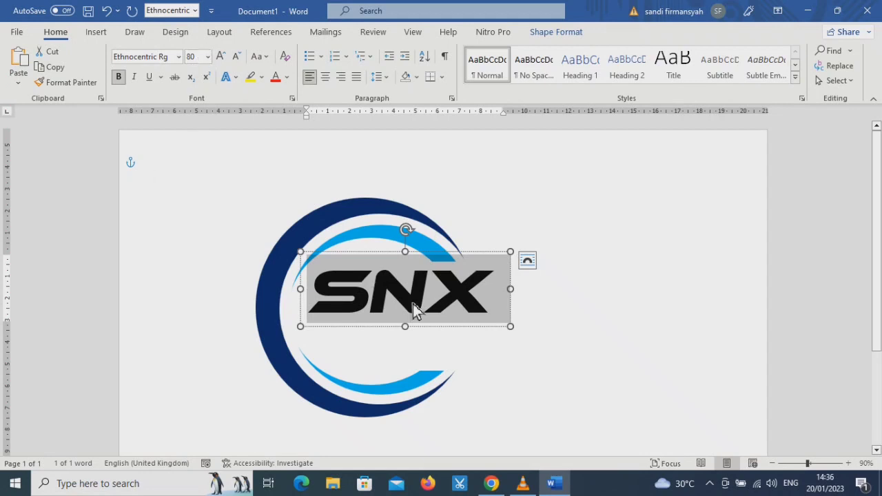
{"action": "left_click", "coordinate": [413, 304]}
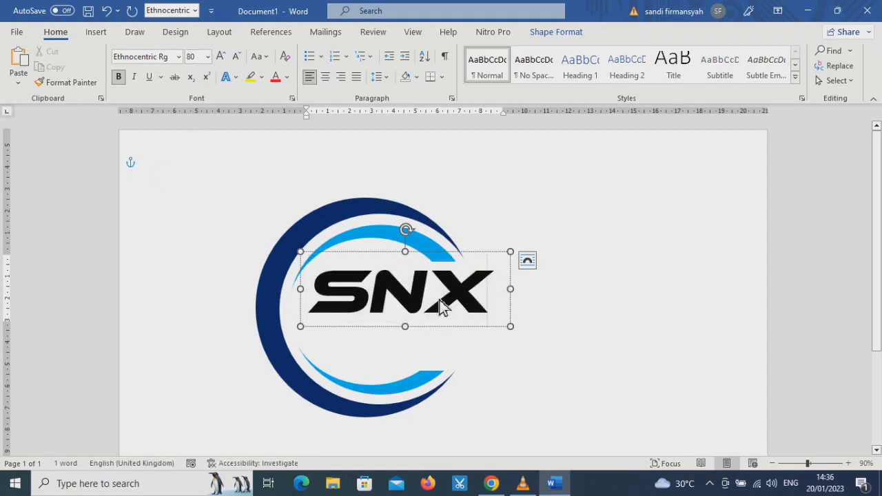
{"action": "left_click_drag", "start_coordinate": [443, 308], "coordinate": [311, 301]}
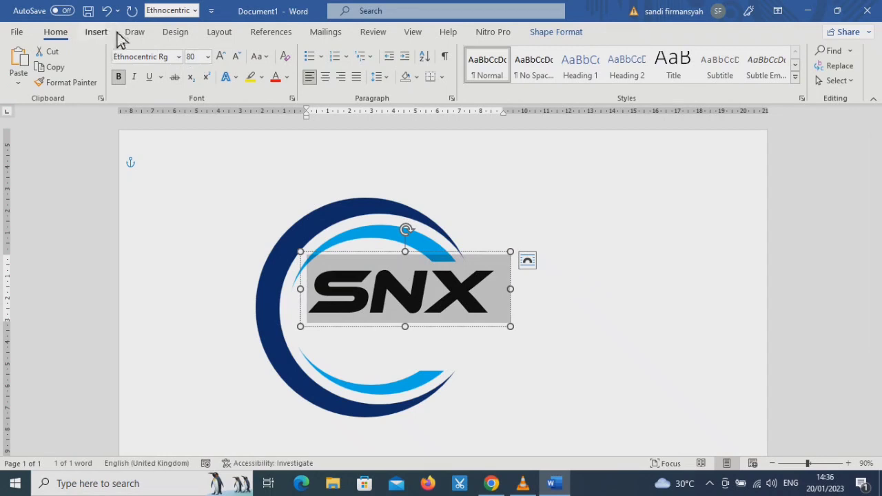
{"action": "left_click", "coordinate": [287, 77]}
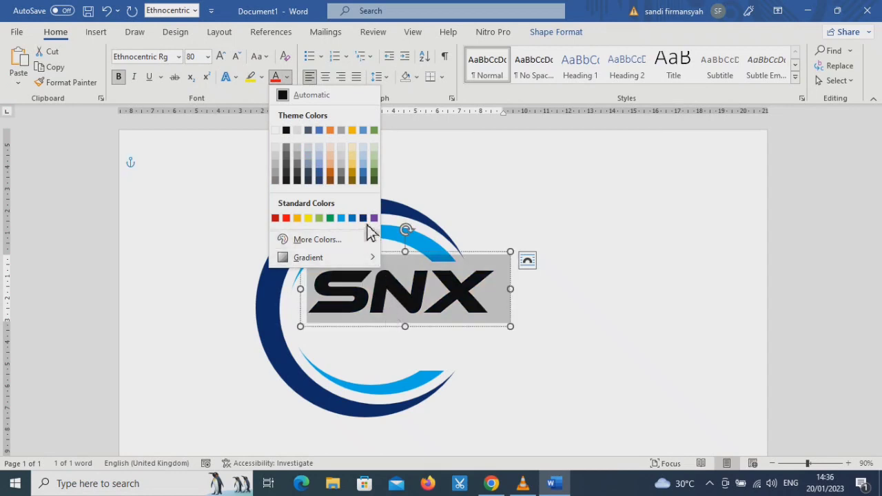
{"action": "key", "text": "Escape"}
{"action": "left_click", "coordinate": [366, 290]}
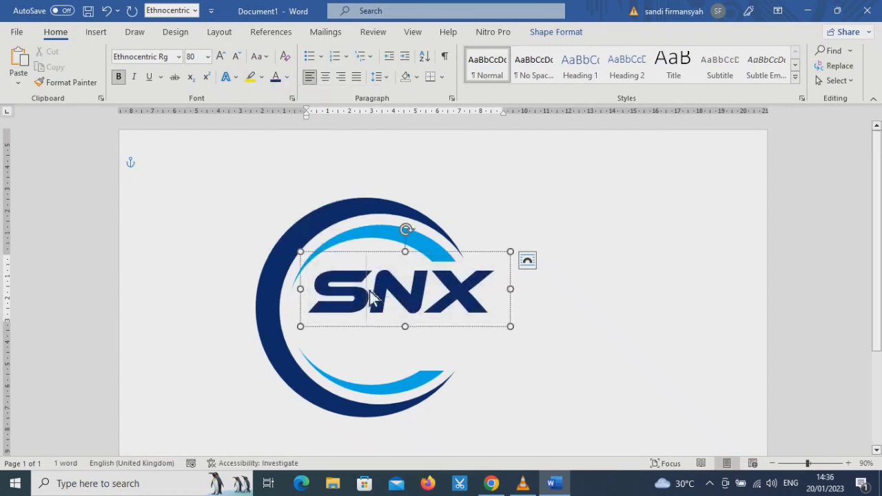
- Recolour just the letter S light blue
{"action": "left_click_drag", "start_coordinate": [366, 290], "coordinate": [338, 293]}
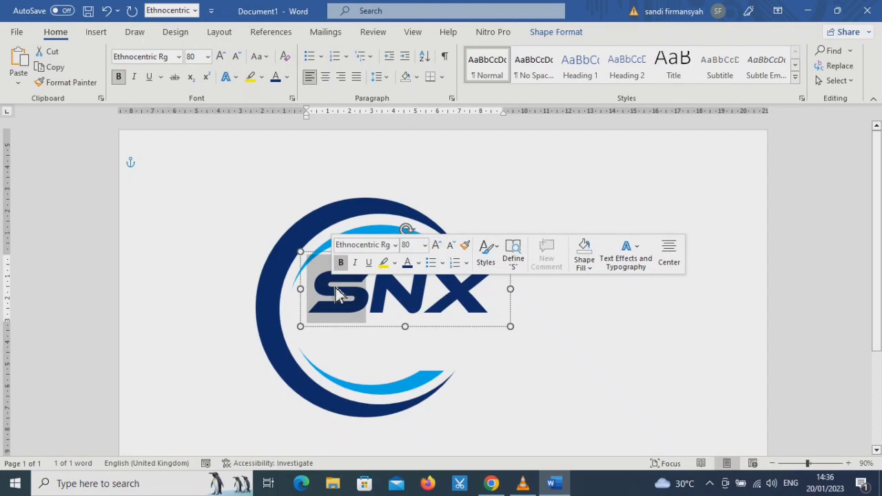
{"action": "left_click", "coordinate": [287, 77]}
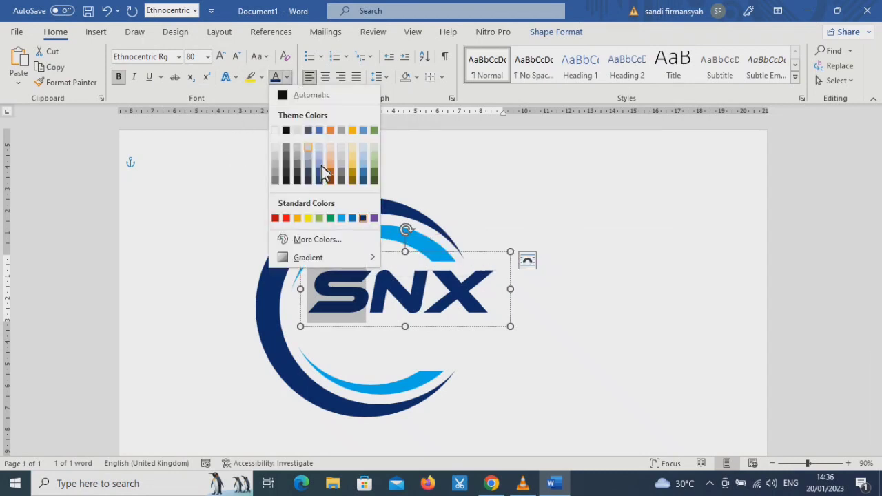
{"action": "left_click", "coordinate": [343, 219]}
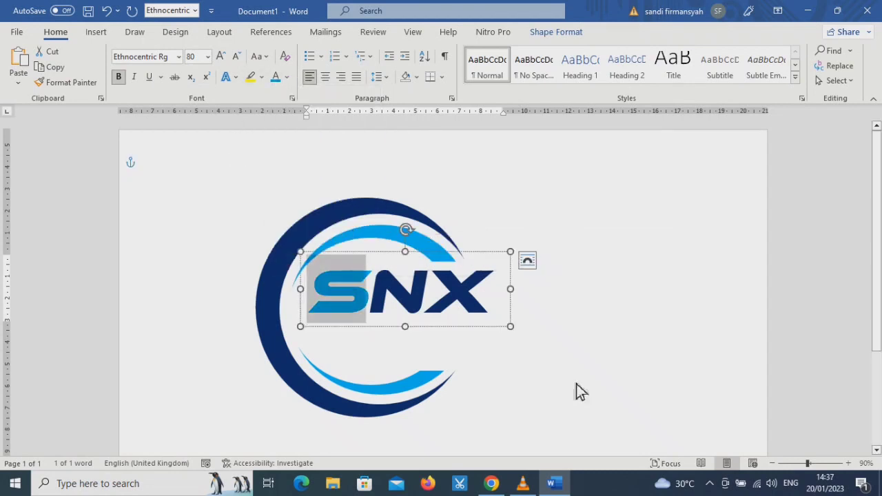
{"action": "left_click", "coordinate": [589, 336]}
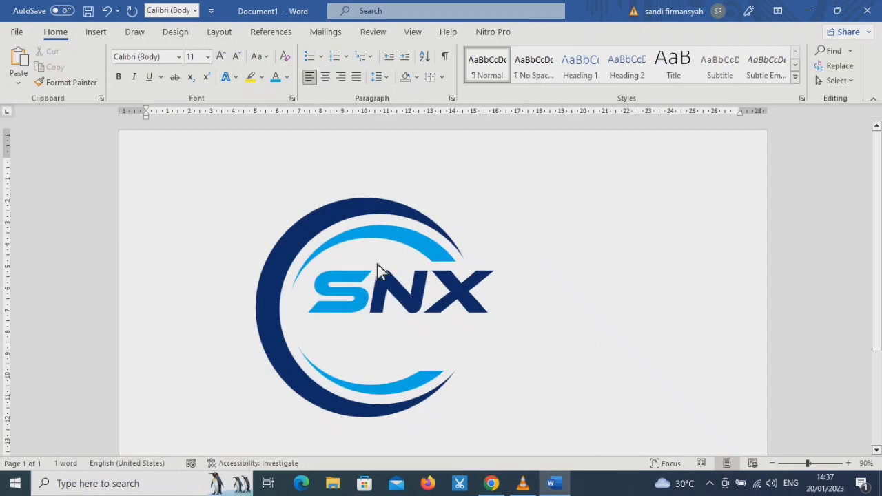
- Draw a text box just below SNX, type 'TECHNICAL SERVICES' and select it
{"action": "left_click", "coordinate": [96, 33]}
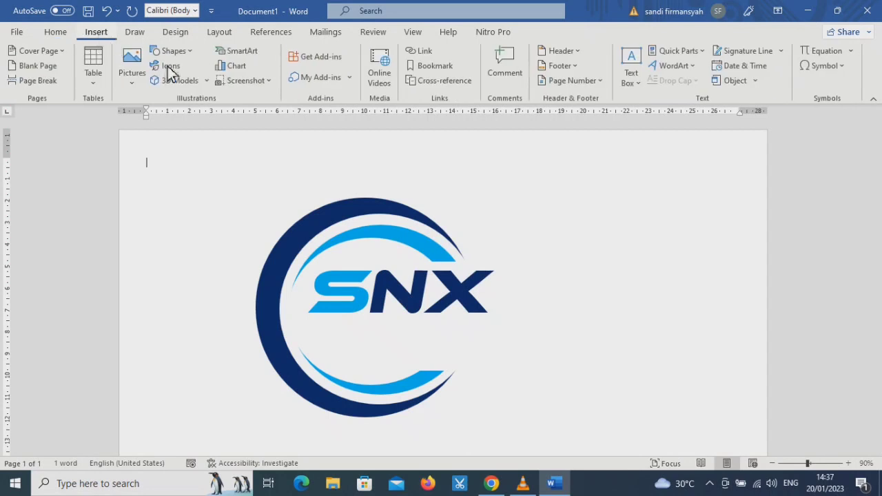
{"action": "left_click", "coordinate": [184, 55]}
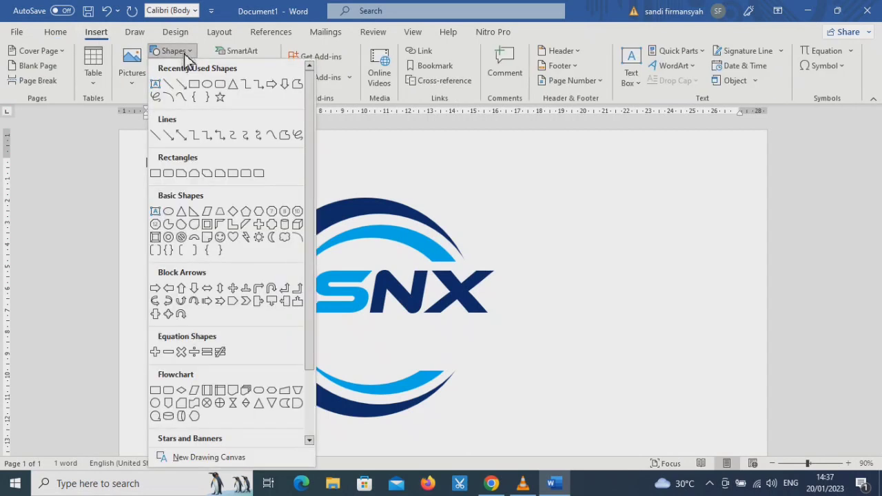
{"action": "left_click", "coordinate": [156, 86]}
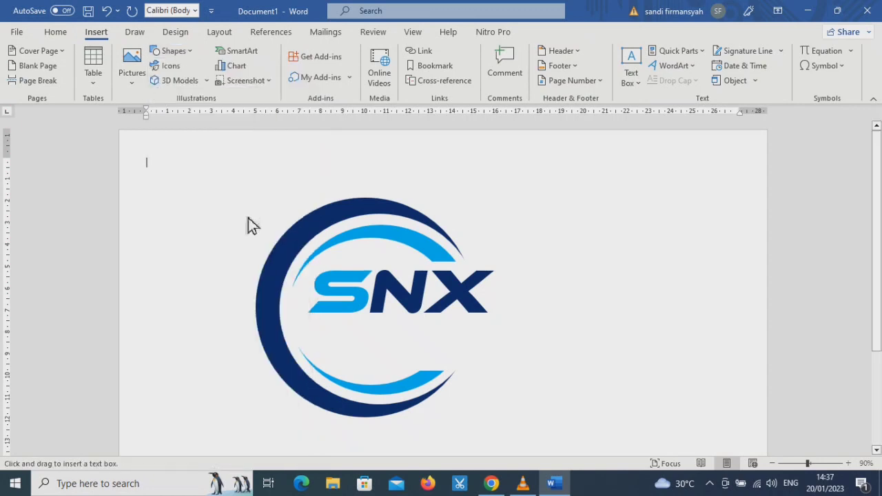
{"action": "left_click_drag", "start_coordinate": [344, 338], "coordinate": [491, 341]}
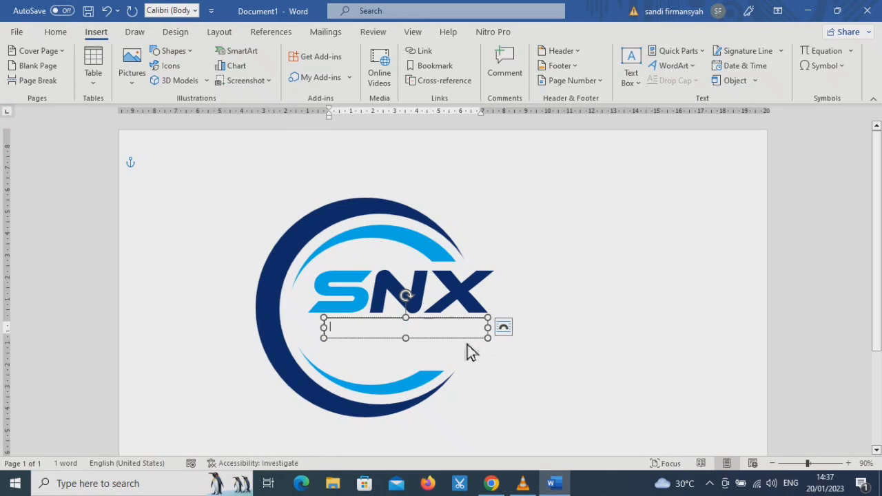
{"action": "type", "text": "T"}
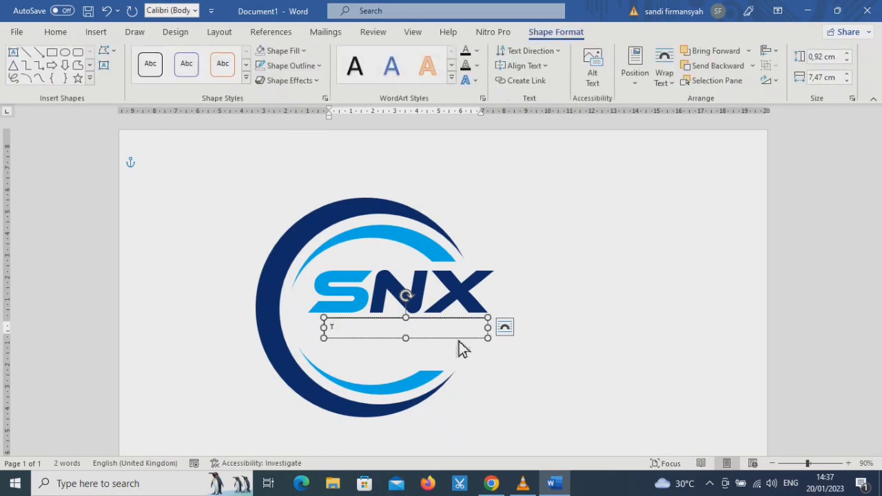
{"action": "type", "text": "ECHNICAL SERVICES"}
{"action": "key", "text": "shift+Left"}
{"action": "key", "text": "shift+Left"}
{"action": "key", "text": "shift+Left"}
{"action": "key", "text": "shift+Left"}
{"action": "key", "text": "shift+Left"}
{"action": "key", "text": "shift+Left"}
{"action": "key", "text": "shift+Left"}
{"action": "key", "text": "shift+Left"}
{"action": "key", "text": "shift+Left"}
{"action": "key", "text": "shift+Left"}
{"action": "key", "text": "shift+Left"}
{"action": "key", "text": "shift+Left"}
{"action": "key", "text": "shift+Left"}
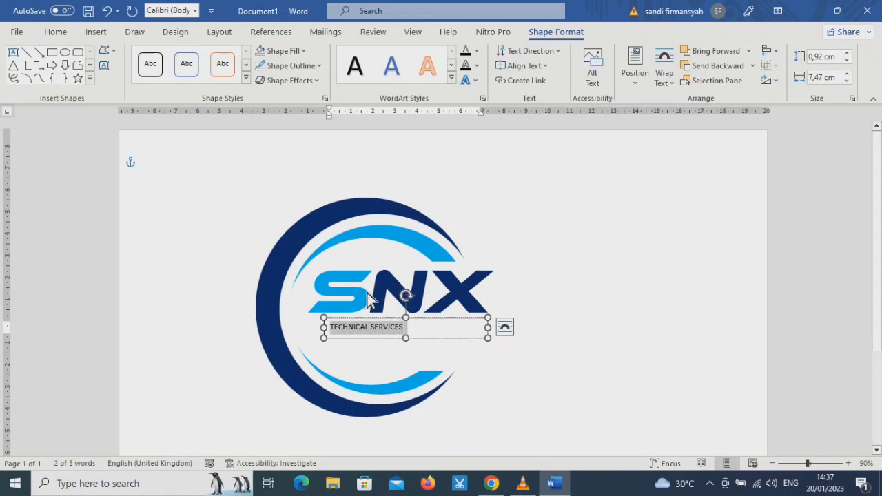
- Make the TECHNICAL SERVICES text bold at 24 pt
{"action": "left_click", "coordinate": [59, 33]}
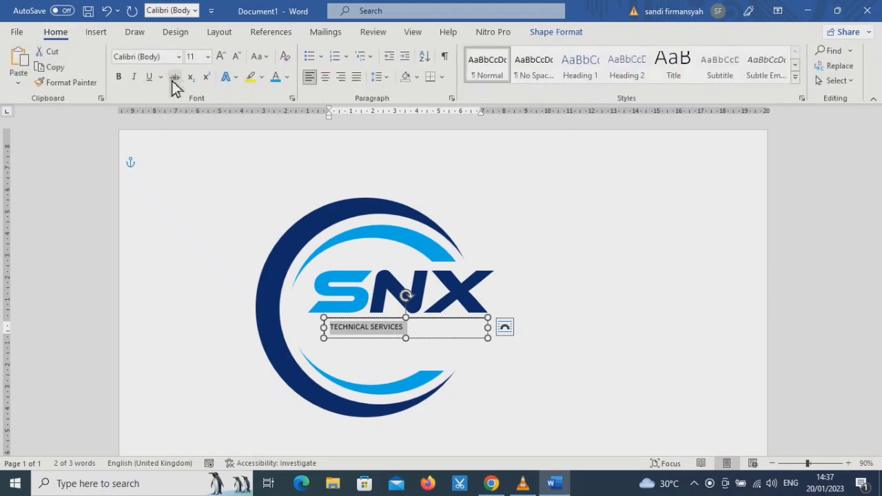
{"action": "key", "text": "ctrl+b"}
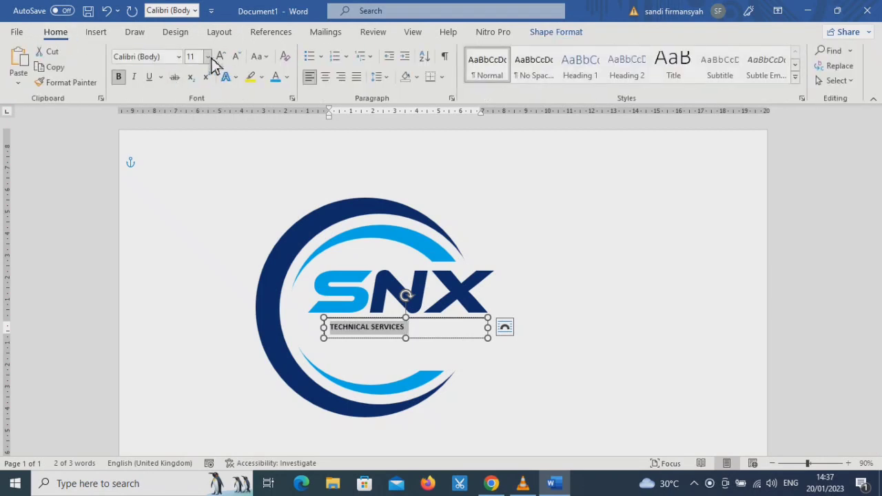
{"action": "left_click", "coordinate": [207, 56]}
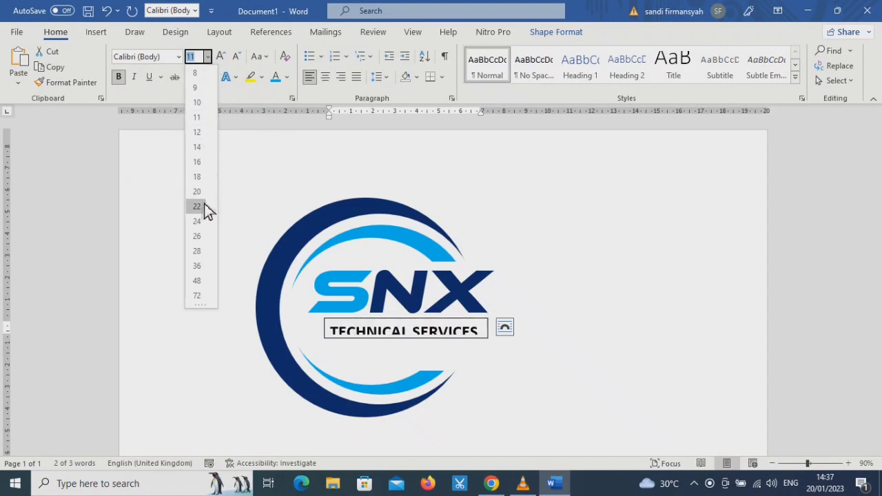
{"action": "left_click", "coordinate": [204, 222]}
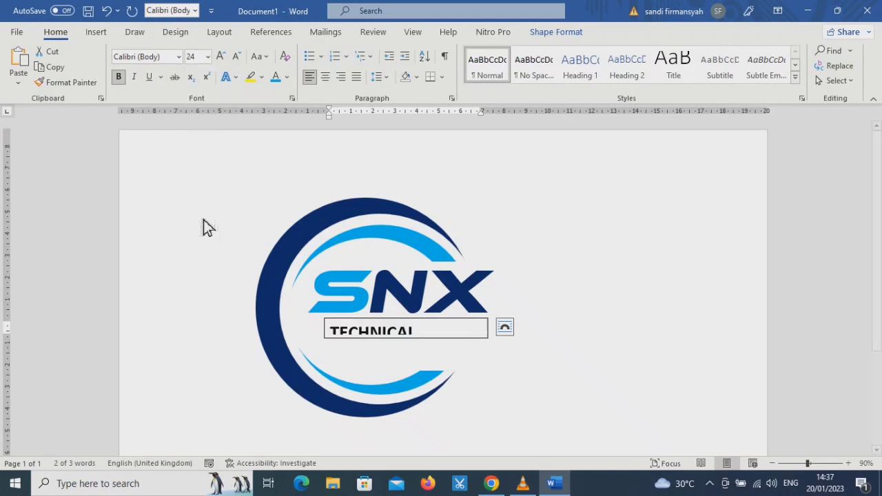
- Enlarge the text box wider and taller so the whole phrase shows
{"action": "left_click_drag", "start_coordinate": [488, 328], "coordinate": [514, 330]}
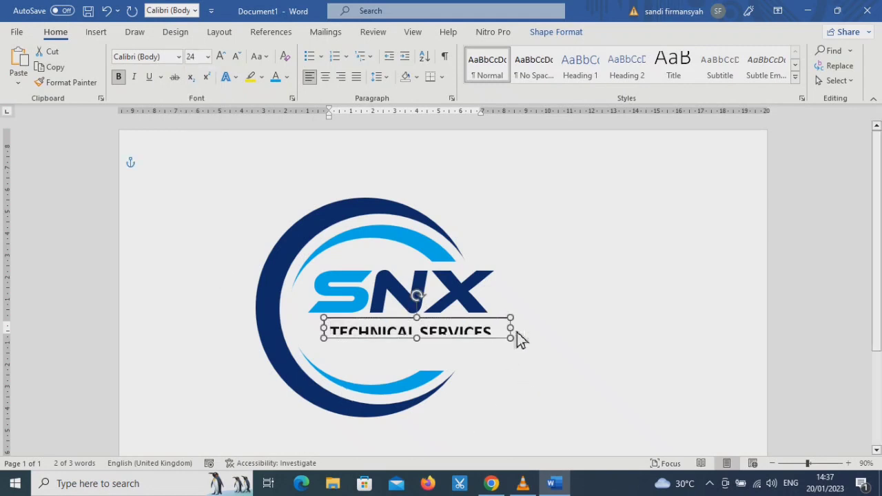
{"action": "left_click", "coordinate": [555, 33]}
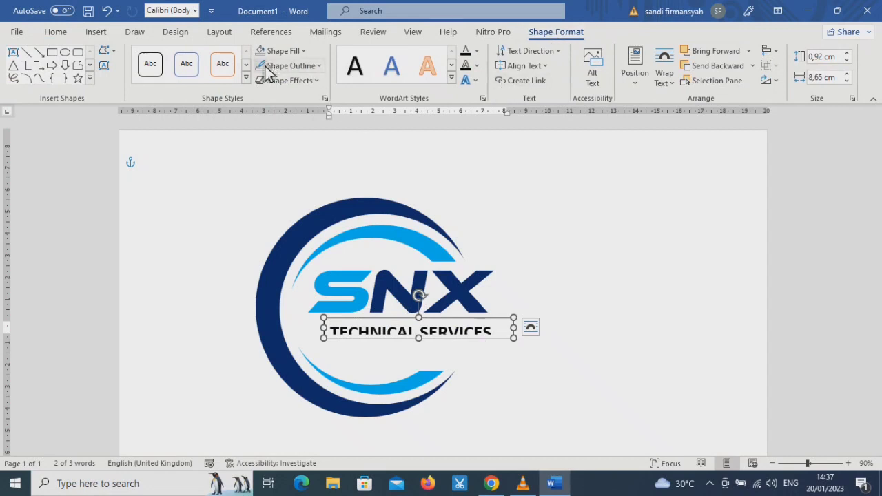
{"action": "left_click", "coordinate": [265, 65]}
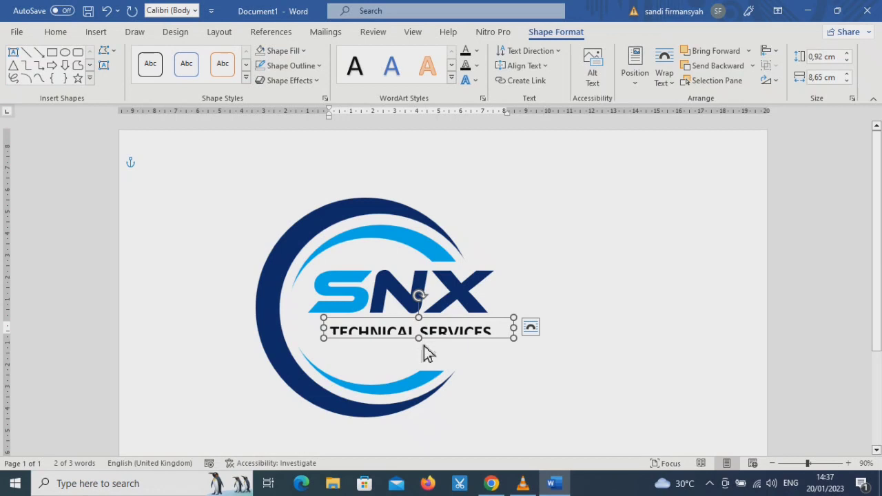
{"action": "mouse_move", "coordinate": [424, 341]}
{"action": "left_mouse_down"}
{"action": "mouse_move", "coordinate": [424, 354]}
{"action": "mouse_move", "coordinate": [435, 315]}
{"action": "mouse_move", "coordinate": [434, 323]}
{"action": "mouse_move", "coordinate": [310, 334]}
{"action": "left_mouse_up"}
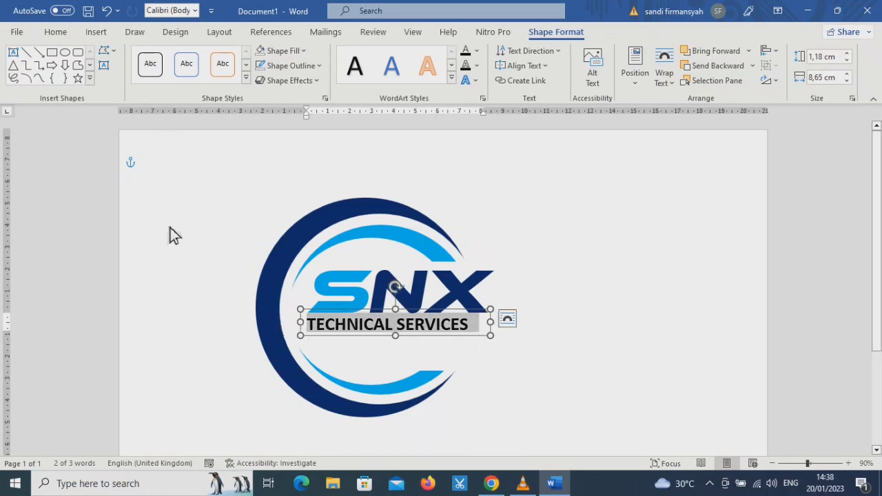
{"action": "left_click", "coordinate": [57, 32]}
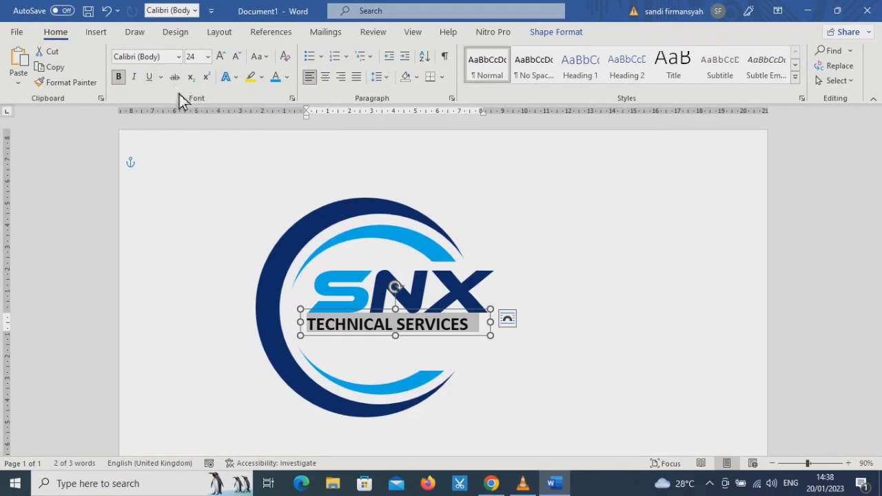
- Apply the Algerian font and resize the box so SERVICES fits
{"action": "left_click", "coordinate": [178, 56]}
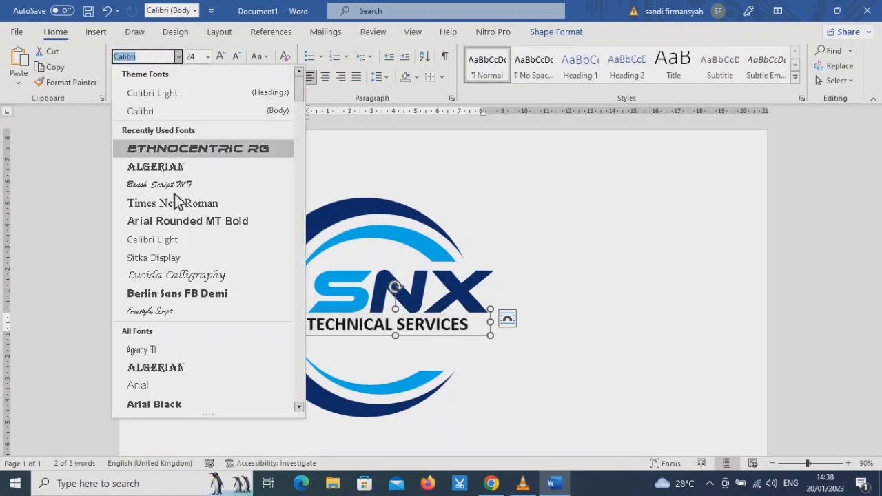
{"action": "left_click", "coordinate": [193, 369]}
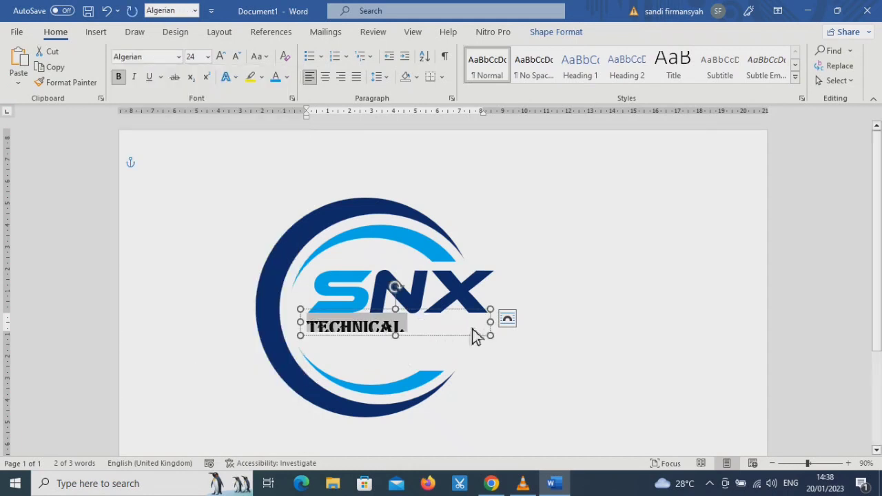
{"action": "left_click_drag", "start_coordinate": [490, 335], "coordinate": [507, 335]}
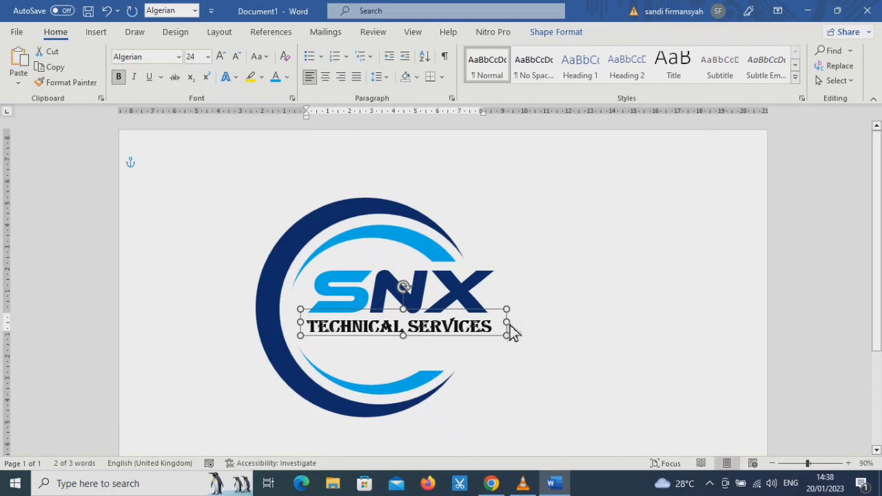
{"action": "mouse_move", "coordinate": [404, 337]}
{"action": "left_mouse_down"}
{"action": "mouse_move", "coordinate": [408, 347]}
{"action": "mouse_move", "coordinate": [405, 338]}
{"action": "left_mouse_up"}
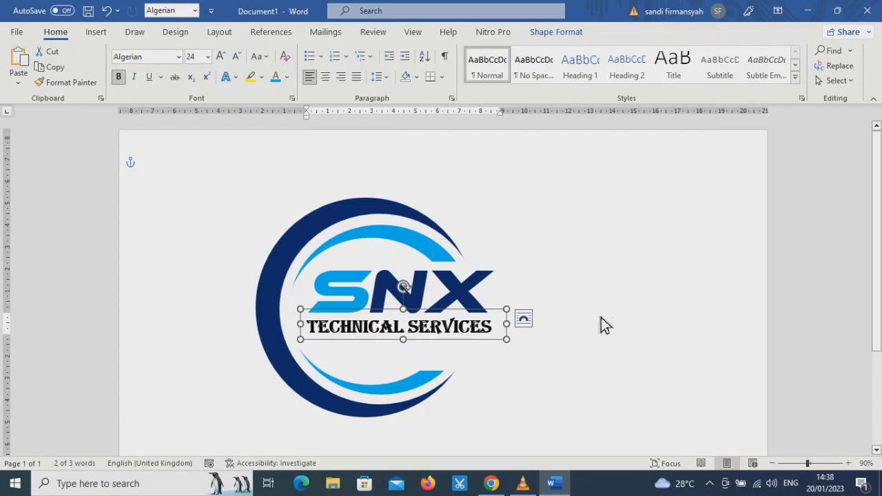
- Nudge the TECHNICAL SERVICES box up, right and down into place under SNX
{"action": "key", "text": "ctrl+Up"}
{"action": "key", "text": "ctrl+Up"}
{"action": "key", "text": "ctrl+Up"}
{"action": "key", "text": "ctrl+Up"}
{"action": "key", "text": "ctrl+Up"}
{"action": "key", "text": "ctrl+Right"}
{"action": "key", "text": "ctrl+Right"}
{"action": "key", "text": "ctrl+Right"}
{"action": "key", "text": "ctrl+Down"}
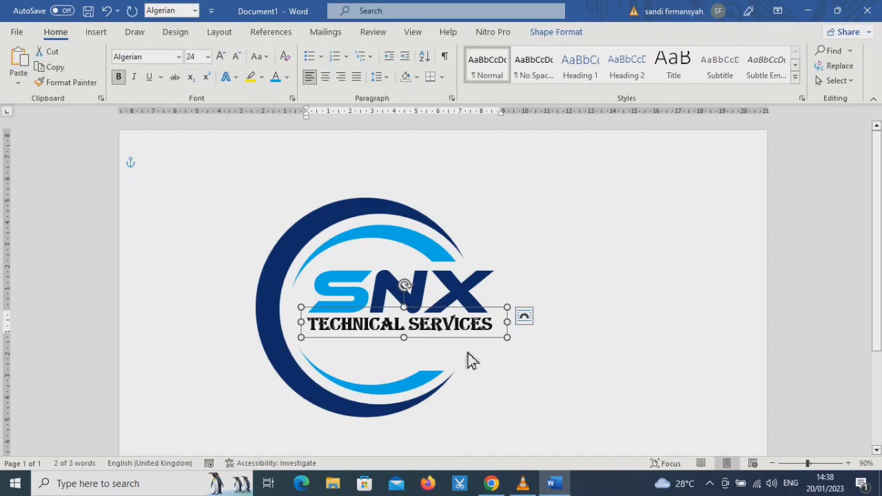
- Colour the TECHNICAL SERVICES text dark blue
{"action": "left_click_drag", "start_coordinate": [495, 327], "coordinate": [308, 329]}
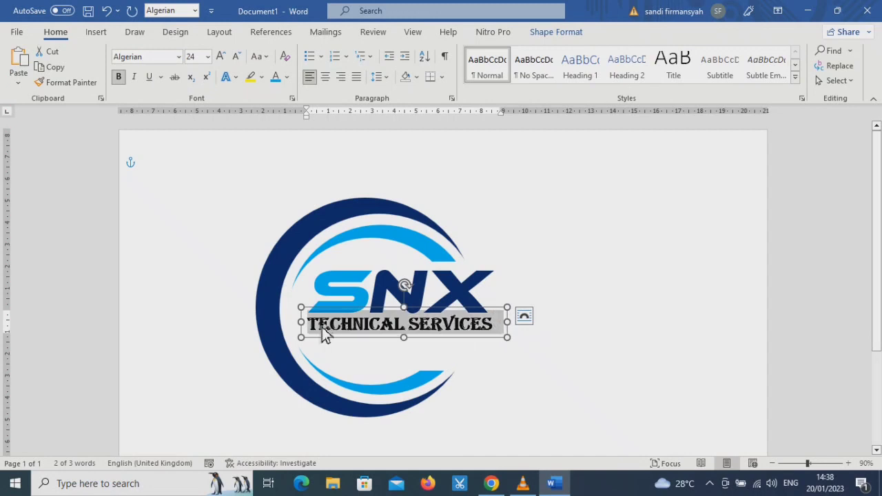
{"action": "left_click", "coordinate": [287, 77]}
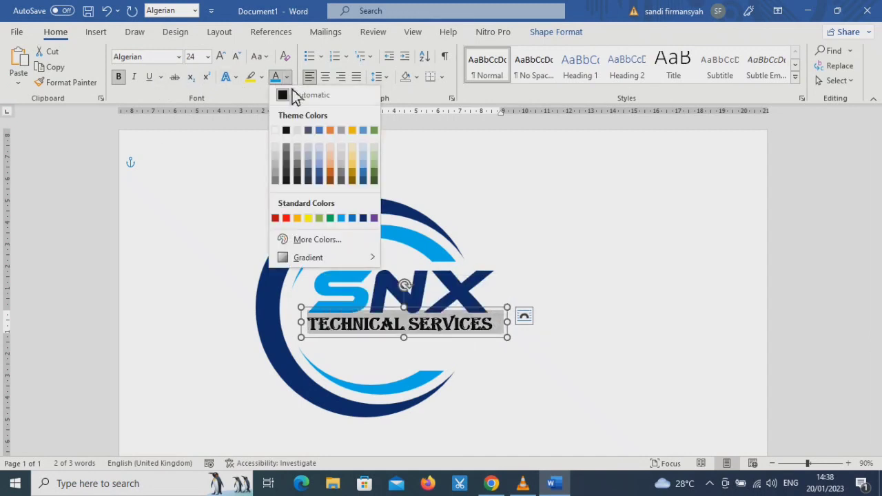
{"action": "left_click", "coordinate": [364, 218]}
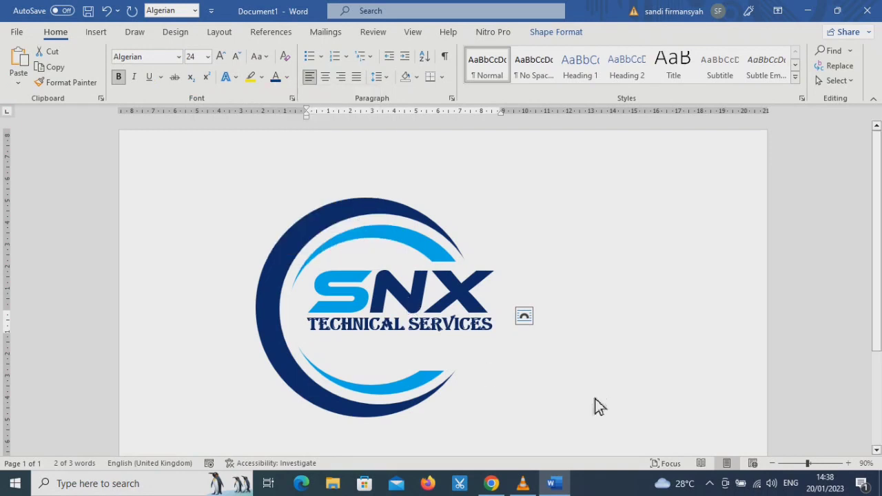
{"action": "left_click", "coordinate": [611, 322]}
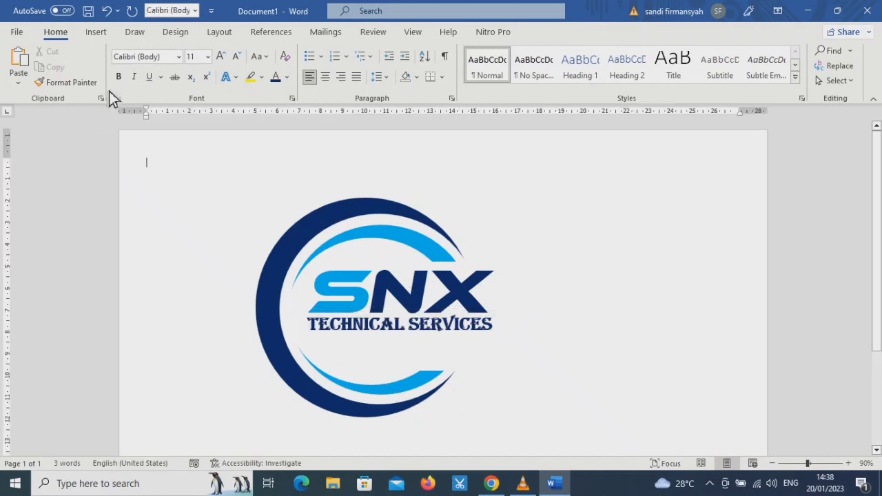
- Draw a text box below TECHNICAL SERVICES, type SOLUTIONS and select it
{"action": "left_click", "coordinate": [97, 34]}
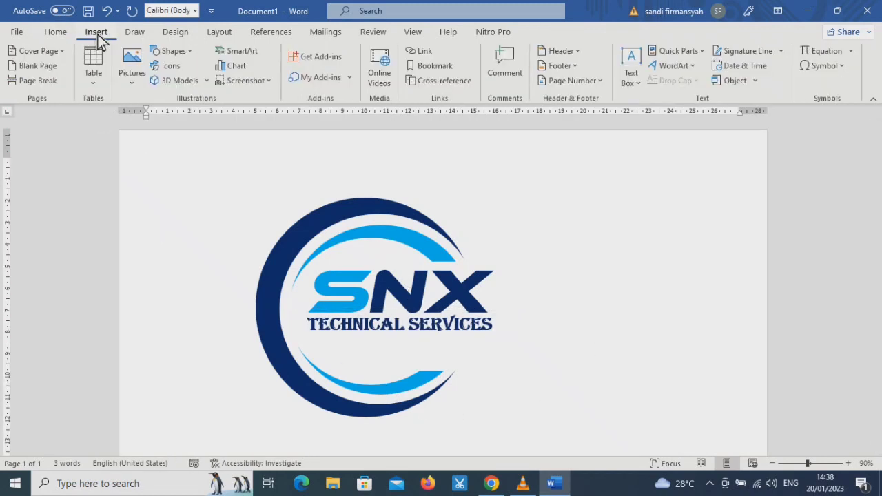
{"action": "left_click", "coordinate": [192, 55]}
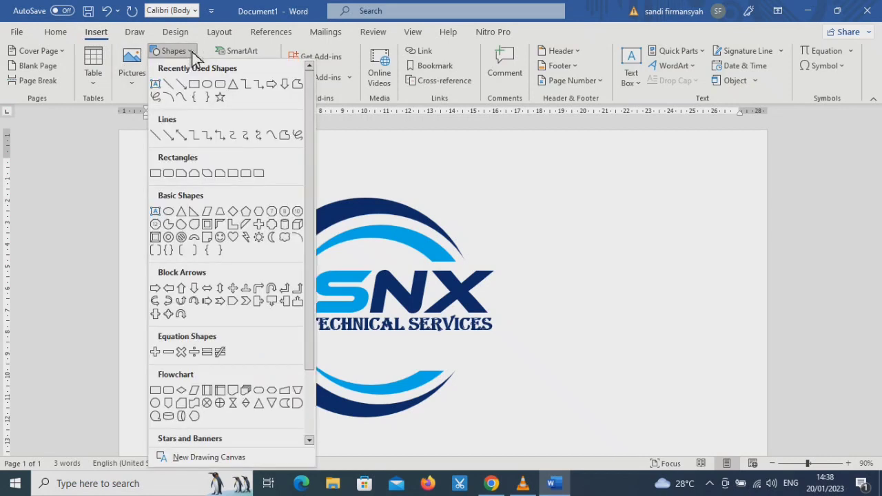
{"action": "left_click", "coordinate": [155, 84]}
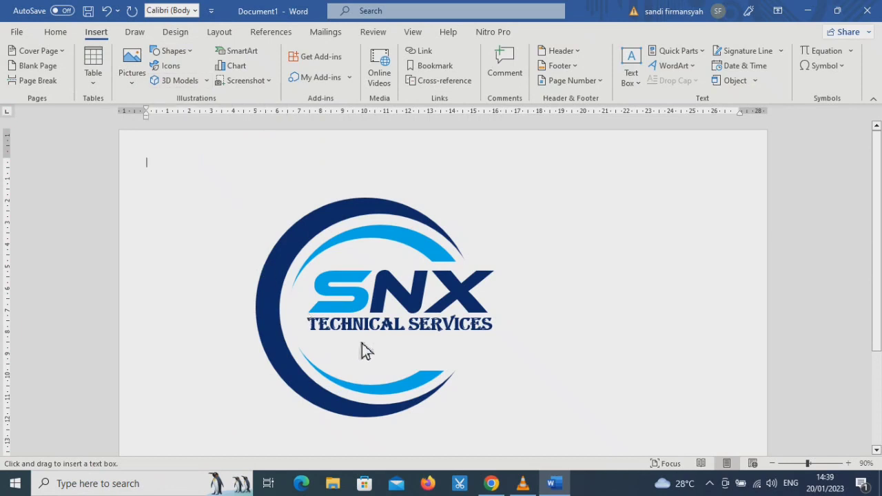
{"action": "left_click_drag", "start_coordinate": [359, 338], "coordinate": [433, 356]}
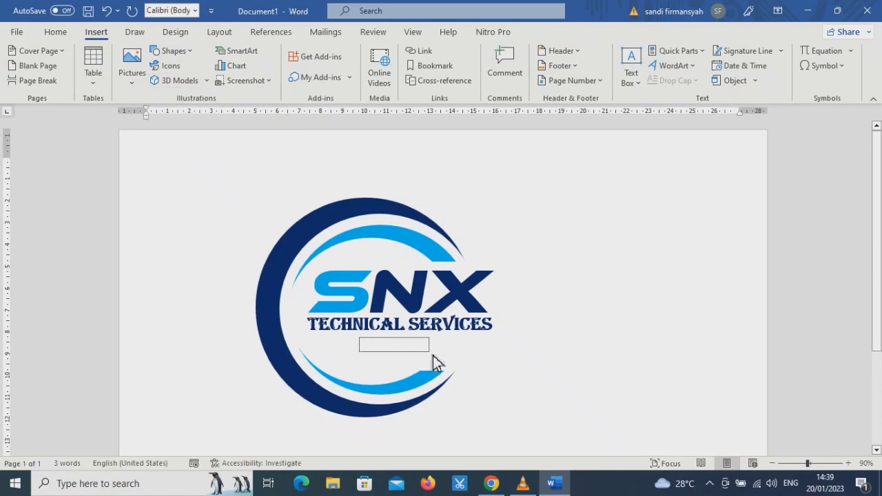
{"action": "left_click_drag", "start_coordinate": [434, 363], "coordinate": [460, 364]}
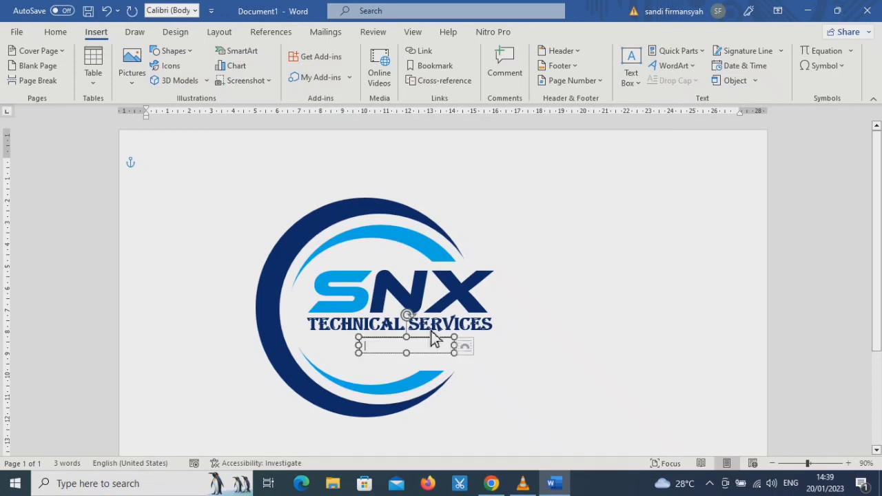
{"action": "type", "text": "SOLUTIONS"}
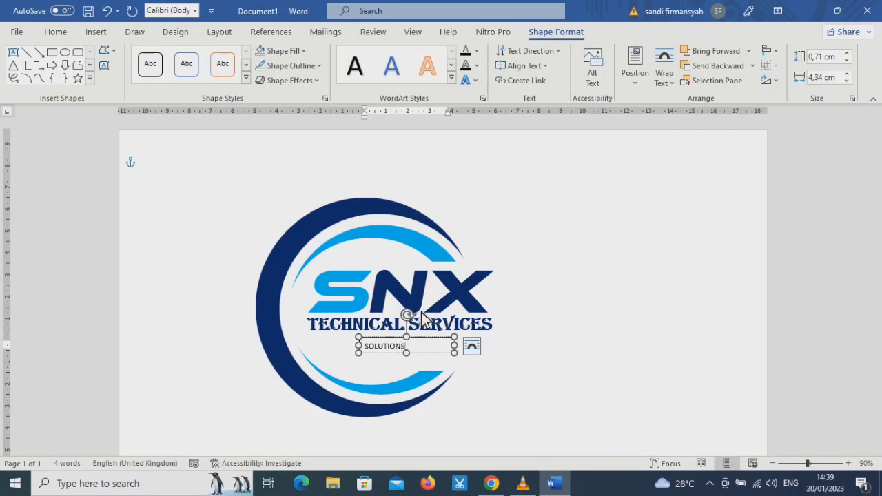
{"action": "key", "text": "ctrl+a"}
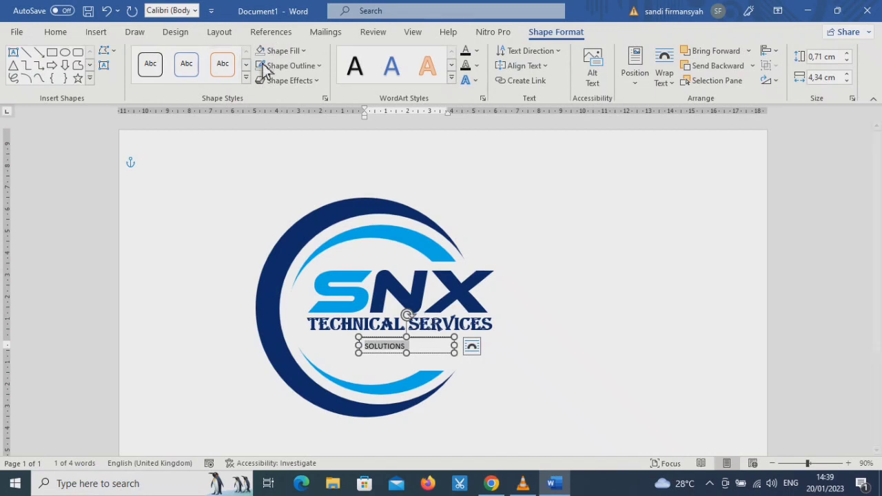
- Set SOLUTIONS to 20 pt and widen its box so the word fits
{"action": "left_click", "coordinate": [56, 34]}
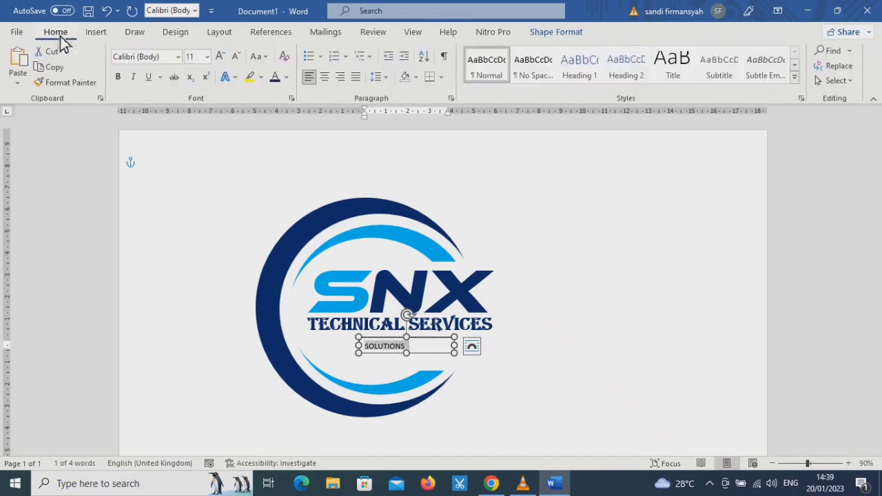
{"action": "left_click", "coordinate": [208, 56]}
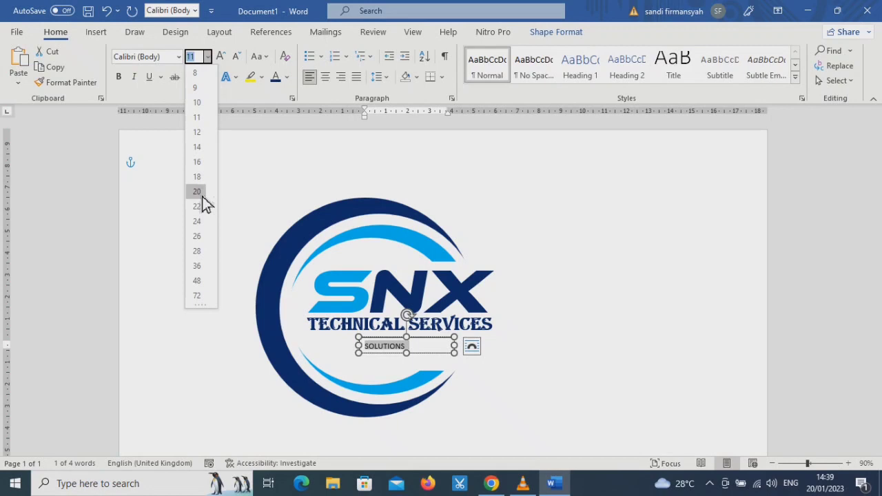
{"action": "left_click", "coordinate": [202, 193]}
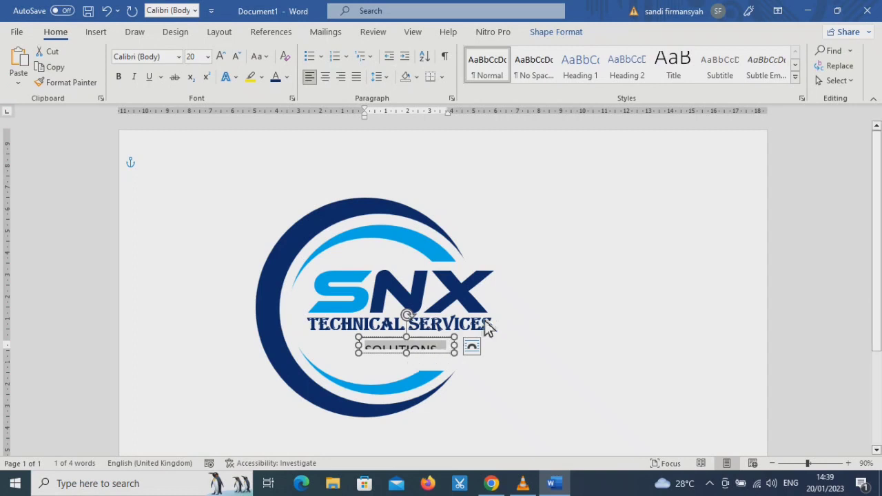
{"action": "left_click", "coordinate": [590, 275]}
{"action": "left_click", "coordinate": [454, 354]}
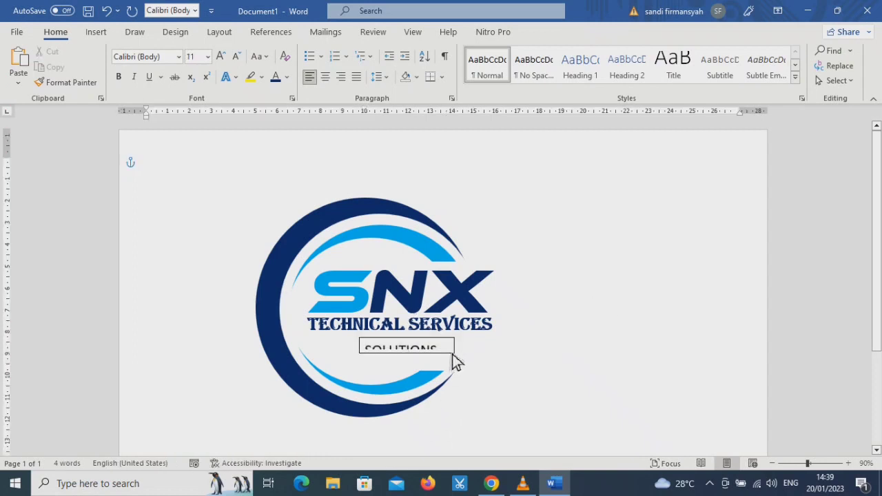
{"action": "mouse_move", "coordinate": [454, 353]}
{"action": "left_mouse_down"}
{"action": "mouse_move", "coordinate": [464, 352]}
{"action": "mouse_move", "coordinate": [416, 366]}
{"action": "left_mouse_up"}
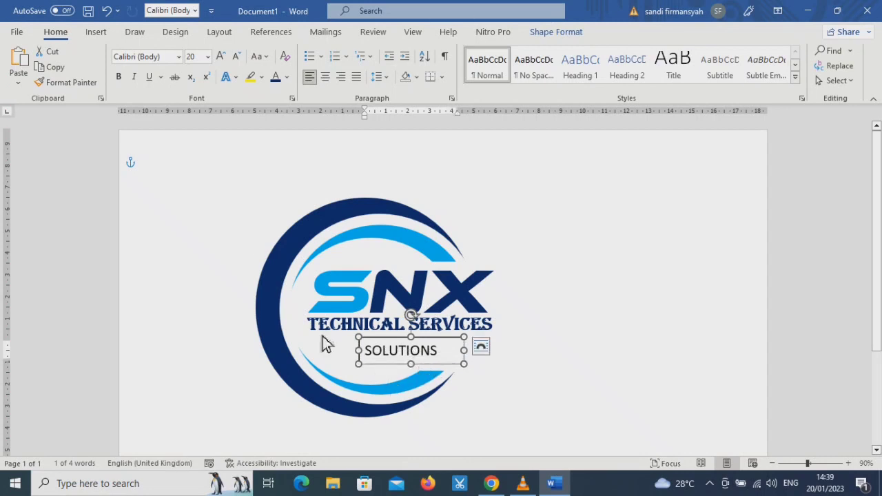
{"action": "left_click", "coordinate": [555, 33]}
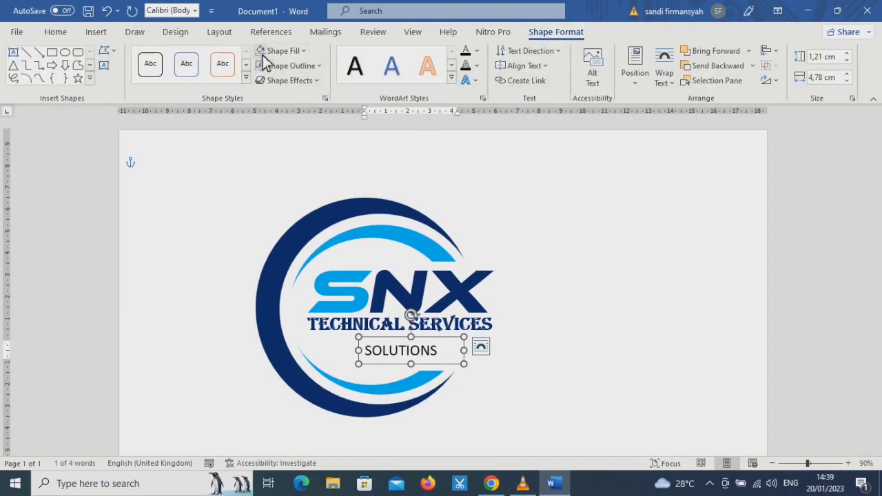
- Make SOLUTIONS bold at 18 pt
{"action": "left_click_drag", "start_coordinate": [445, 351], "coordinate": [359, 354]}
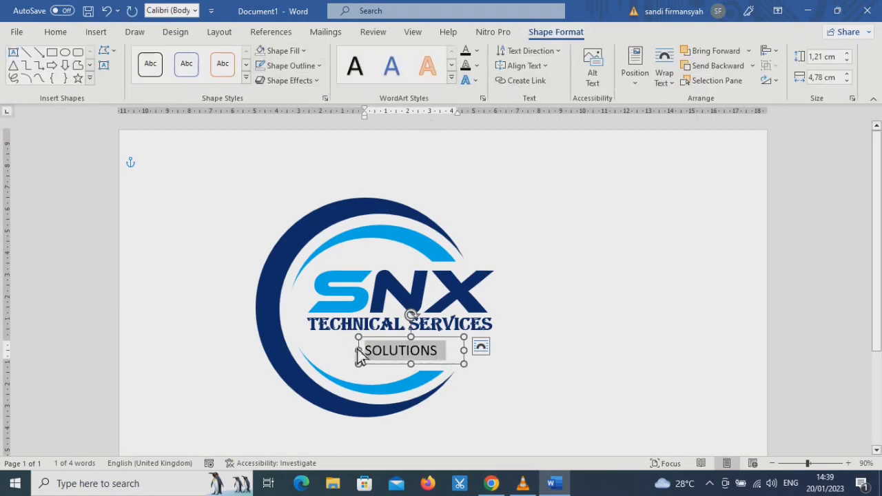
{"action": "left_click", "coordinate": [55, 32]}
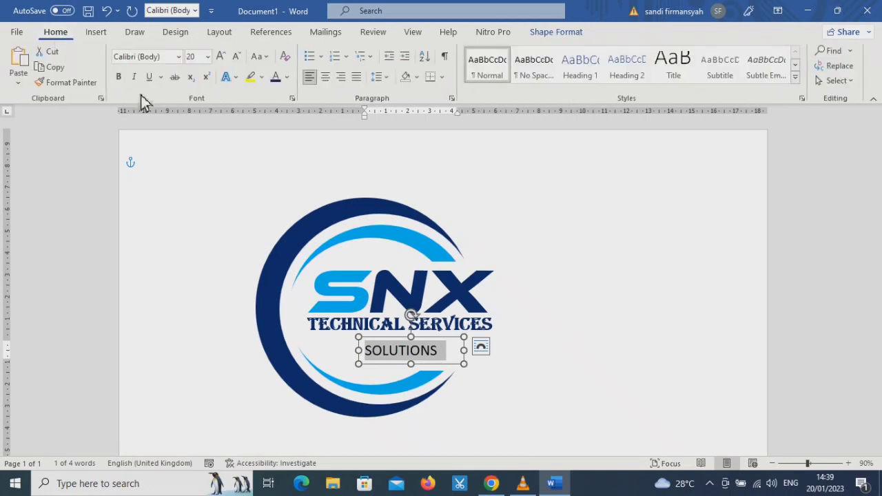
{"action": "left_click", "coordinate": [118, 77]}
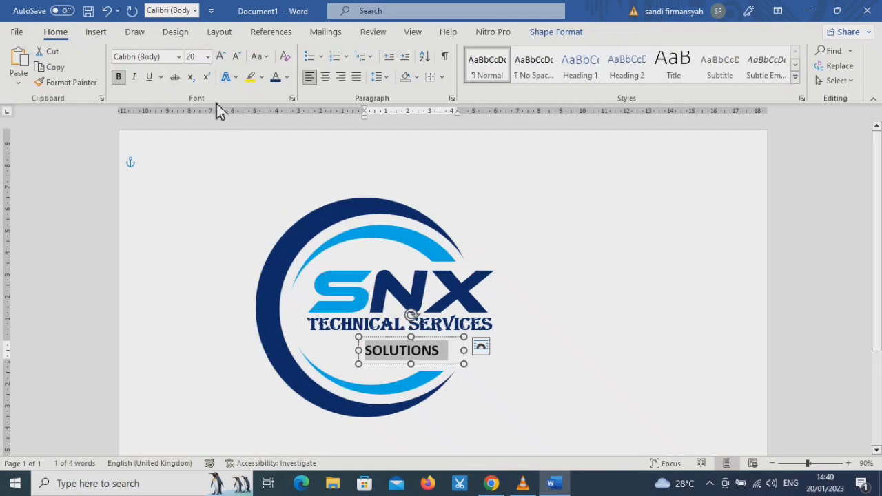
{"action": "left_click", "coordinate": [207, 56]}
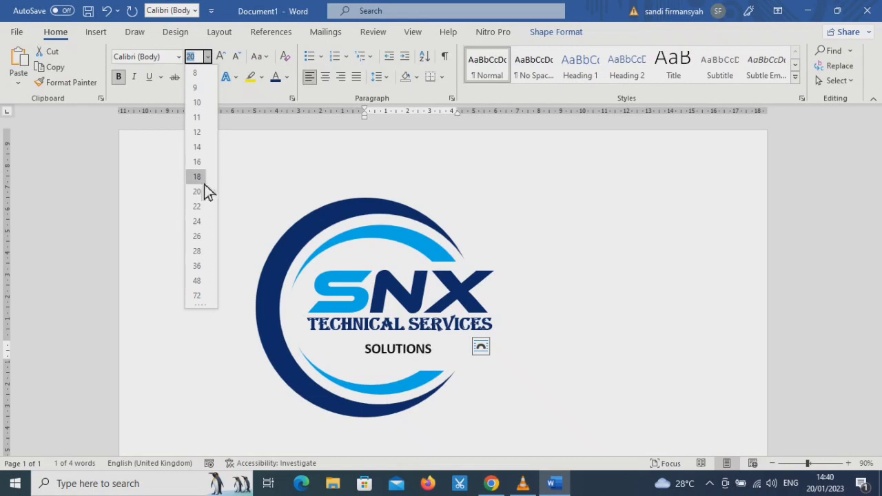
{"action": "left_click", "coordinate": [204, 182]}
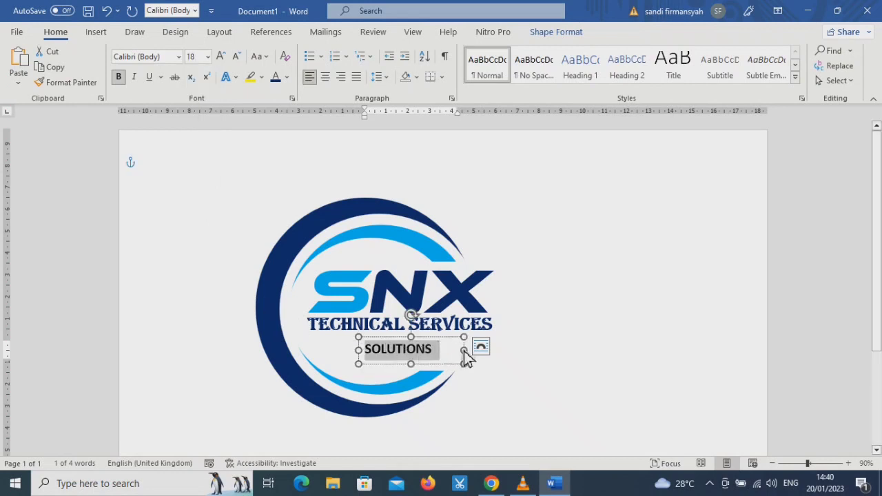
- Narrow the SOLUTIONS box and move it up just under TECHNICAL SERVICES
{"action": "left_click_drag", "start_coordinate": [465, 358], "coordinate": [450, 360]}
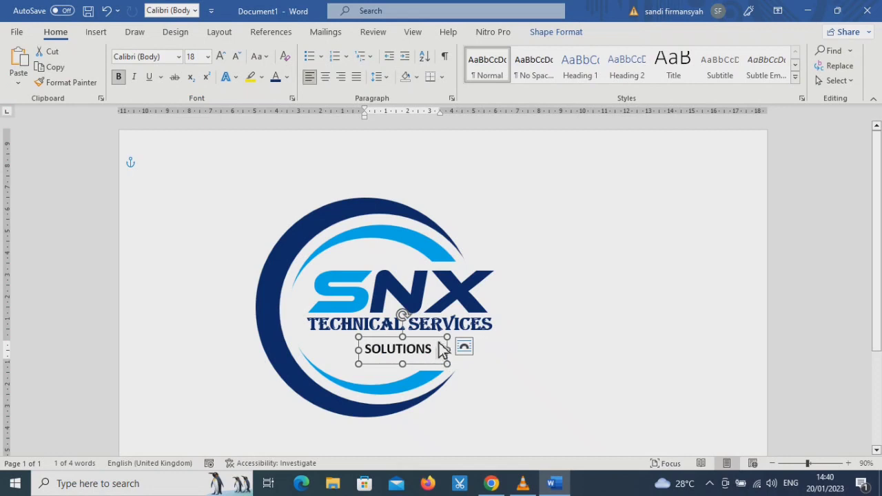
{"action": "key", "text": "Left"}
{"action": "key", "text": "Left"}
{"action": "key", "text": "Left"}
{"action": "key", "text": "Up"}
{"action": "key", "text": "Up"}
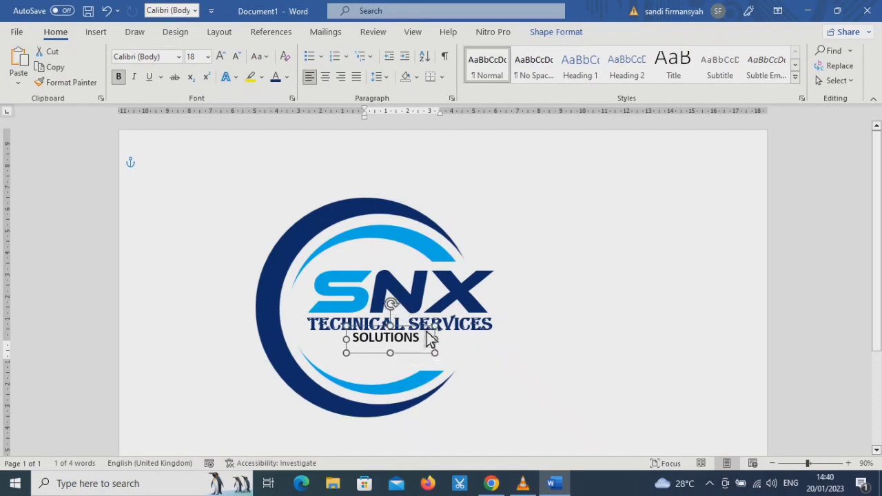
{"action": "left_click_drag", "start_coordinate": [429, 338], "coordinate": [355, 344]}
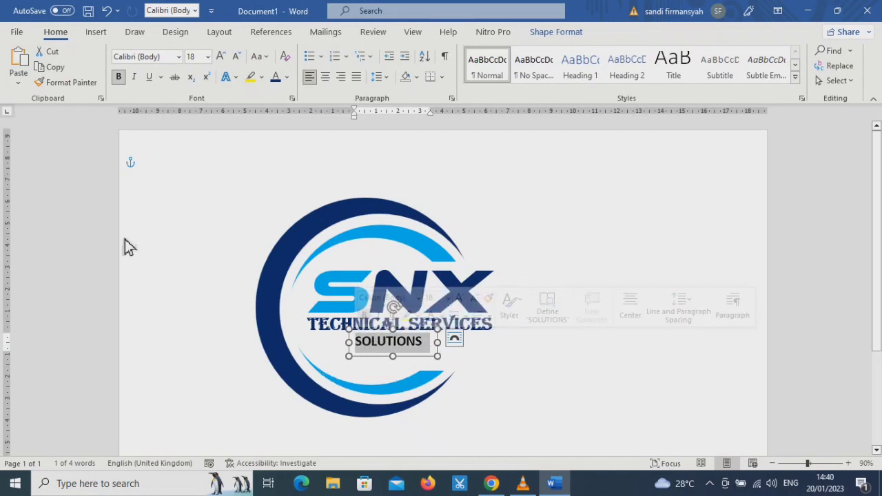
- Colour SOLUTIONS light blue and narrow its box slightly
{"action": "left_click", "coordinate": [287, 78]}
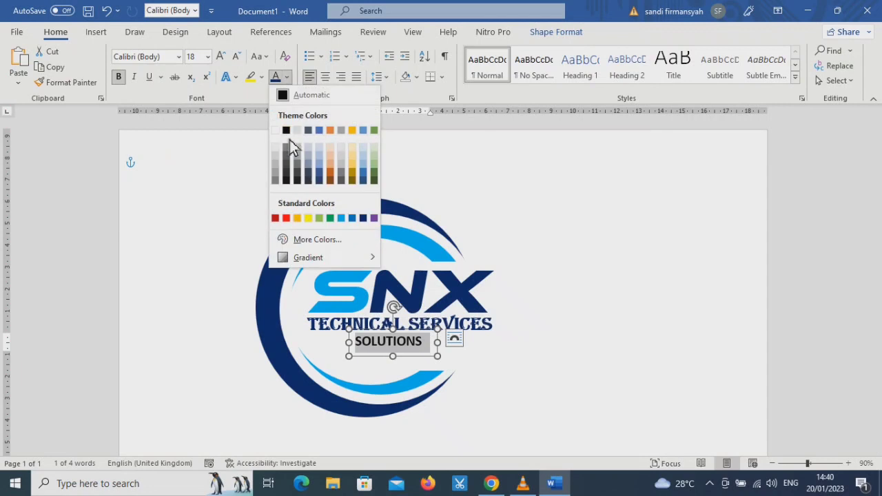
{"action": "left_click", "coordinate": [341, 218]}
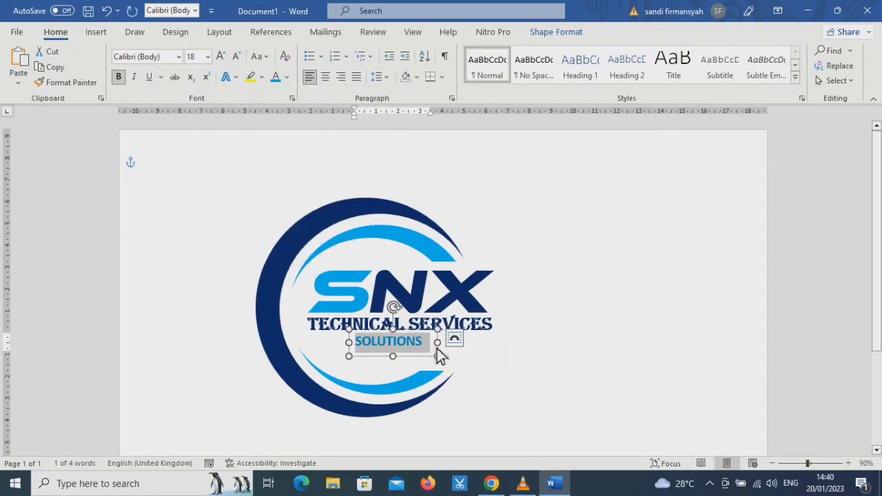
{"action": "left_click_drag", "start_coordinate": [437, 349], "coordinate": [433, 348]}
- Nudge SOLUTIONS up and right to centre it under TECHNICAL SERVICES
{"action": "key", "text": "Up"}
{"action": "key", "text": "Up"}
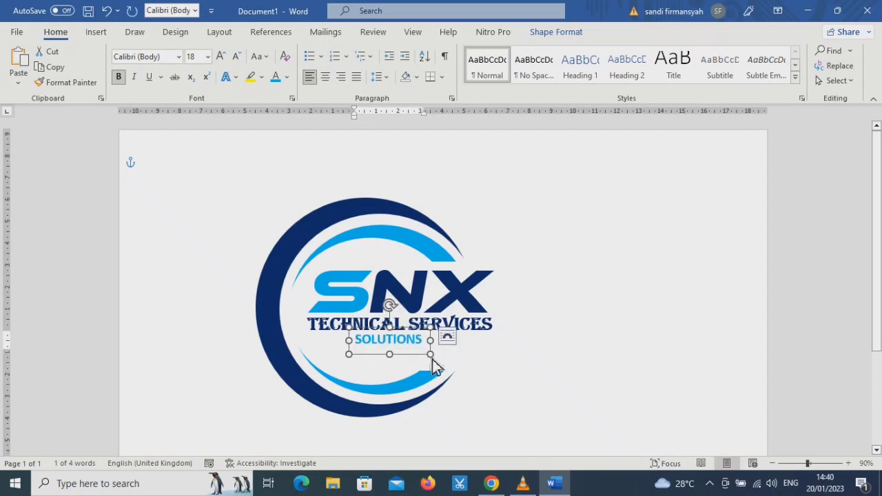
{"action": "key", "text": "Right"}
{"action": "key", "text": "Right"}
{"action": "key", "text": "Right"}
{"action": "key", "text": "Right"}
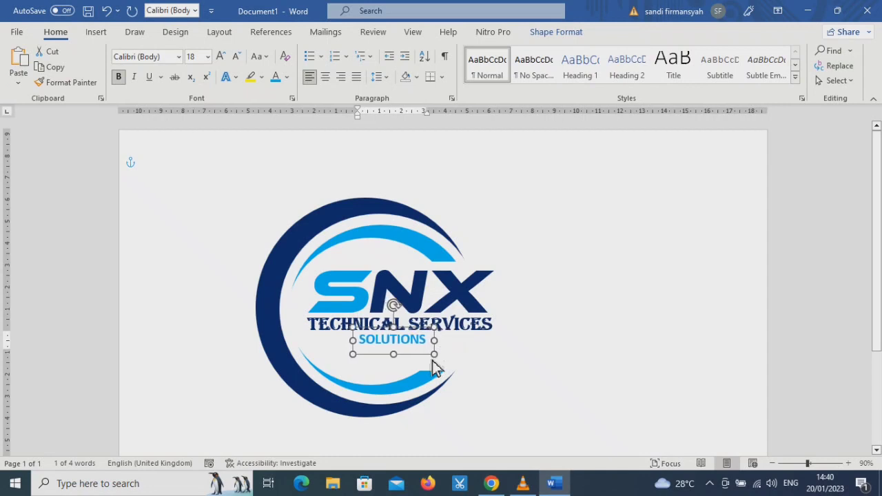
{"action": "key", "text": "Right"}
{"action": "key", "text": "Right"}
{"action": "key", "text": "Right"}
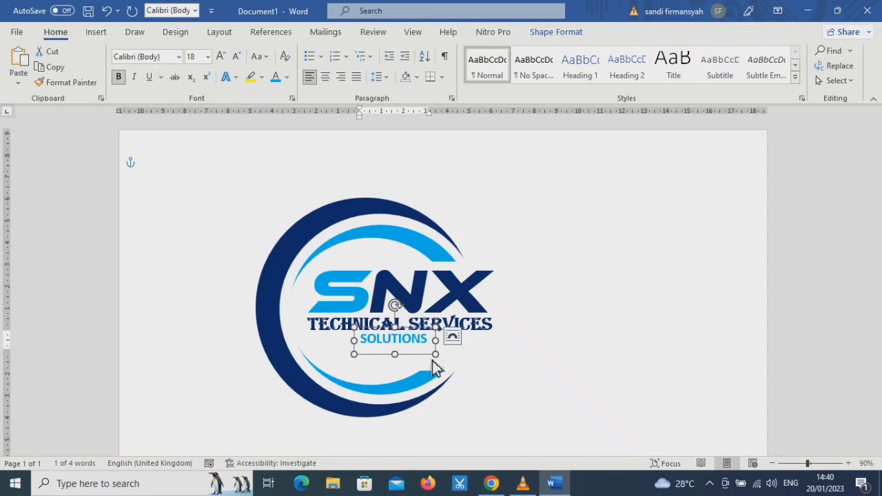
{"action": "left_click", "coordinate": [610, 343]}
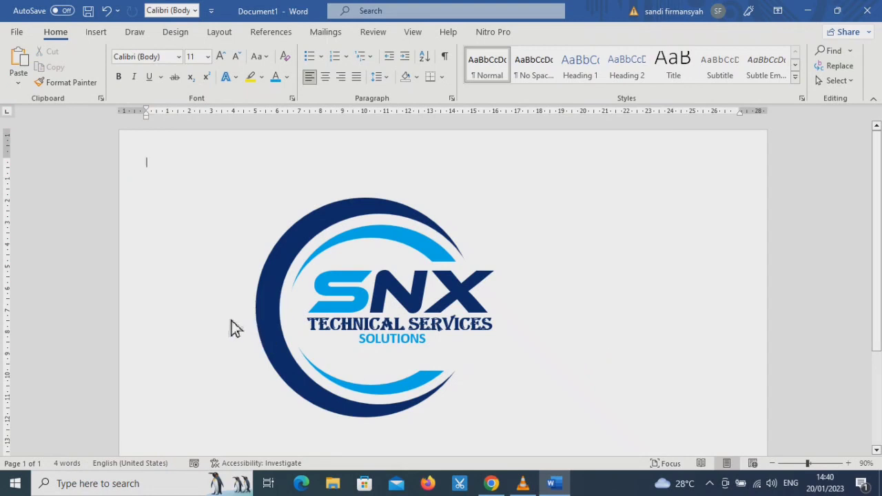
- Draw a short straight line left of SOLUTIONS and give it a dark line style
{"action": "left_click", "coordinate": [97, 34]}
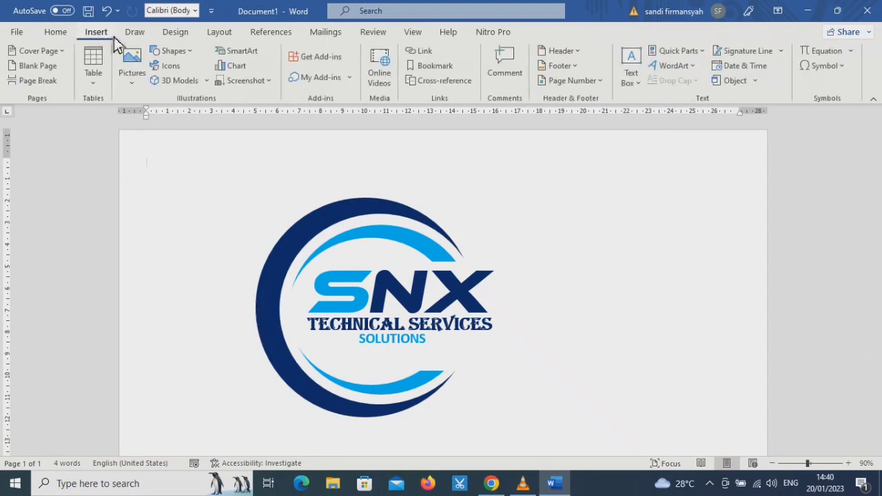
{"action": "left_click", "coordinate": [180, 52]}
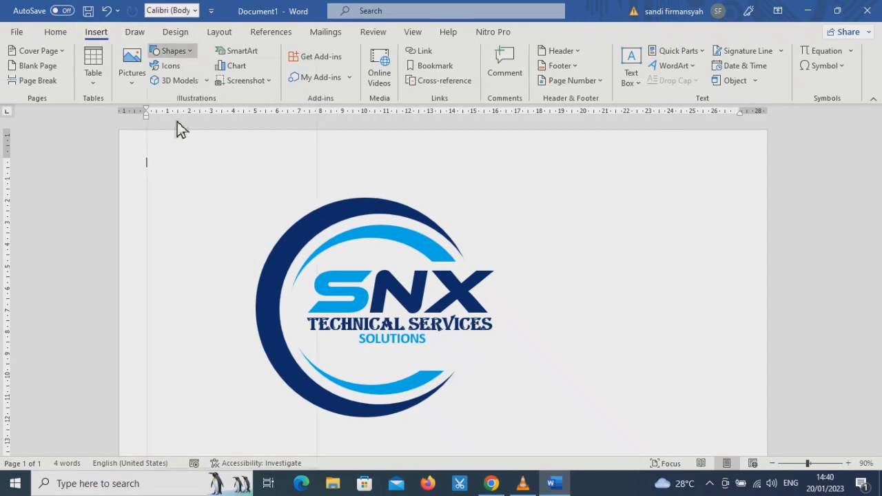
{"action": "left_click", "coordinate": [172, 87]}
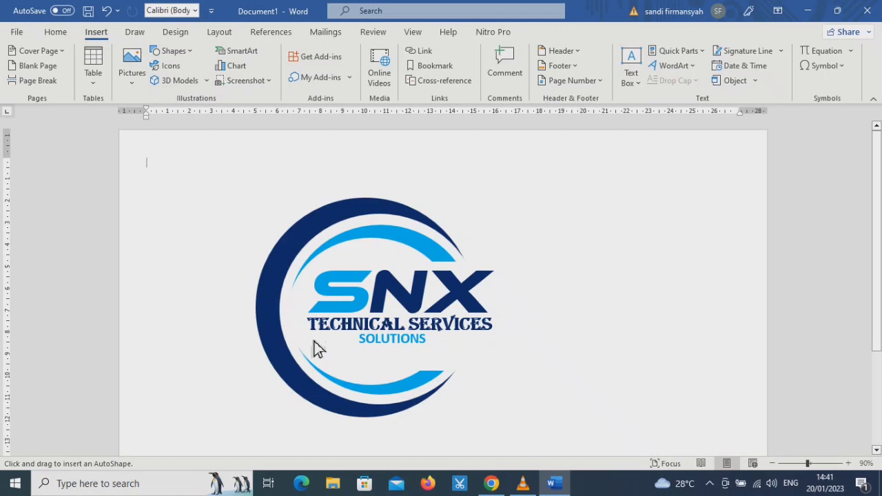
{"action": "left_click_drag", "start_coordinate": [313, 342], "coordinate": [357, 344]}
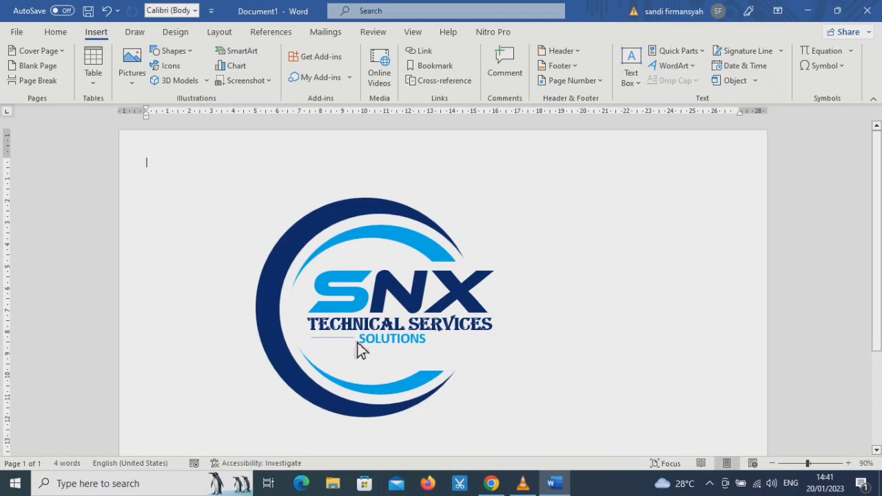
{"action": "left_click_drag", "start_coordinate": [357, 343], "coordinate": [357, 343]}
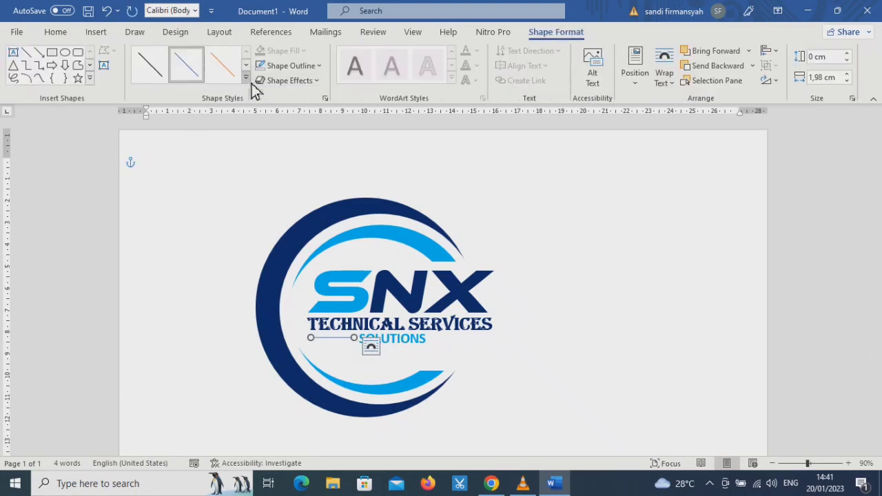
{"action": "left_click", "coordinate": [252, 89]}
{"action": "left_click", "coordinate": [164, 178]}
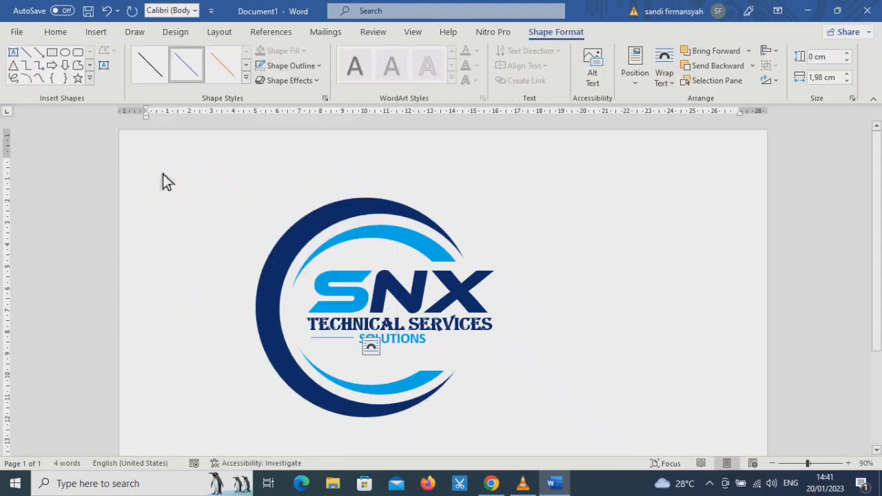
- Make the line light blue, 3 pt thick, and nudge it slightly down
{"action": "left_click", "coordinate": [319, 69]}
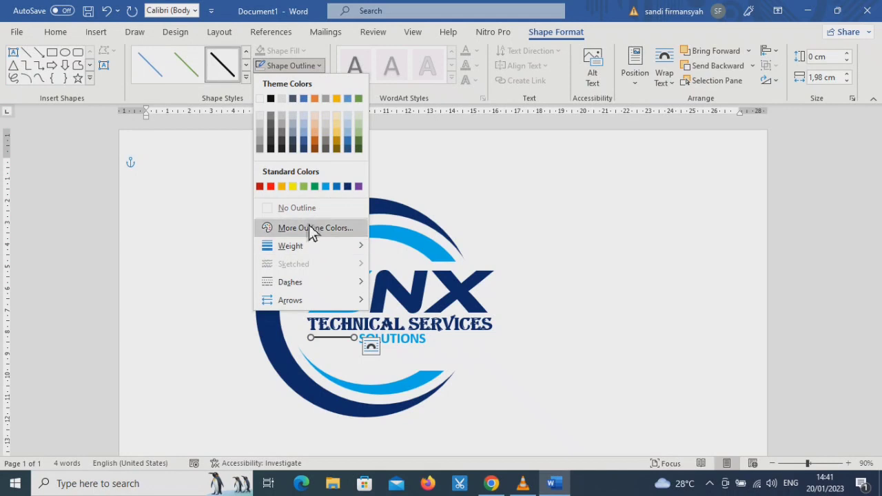
{"action": "left_click", "coordinate": [326, 187]}
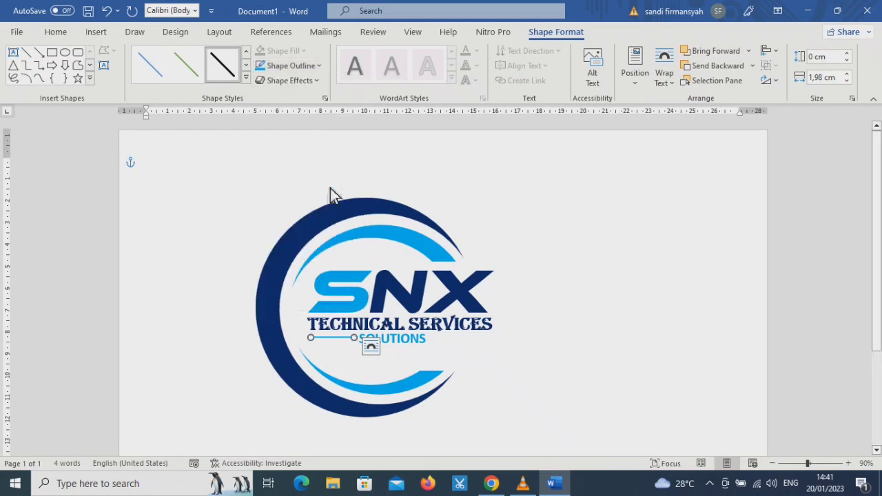
{"action": "left_click", "coordinate": [319, 66]}
{"action": "mouse_move", "coordinate": [290, 246]}
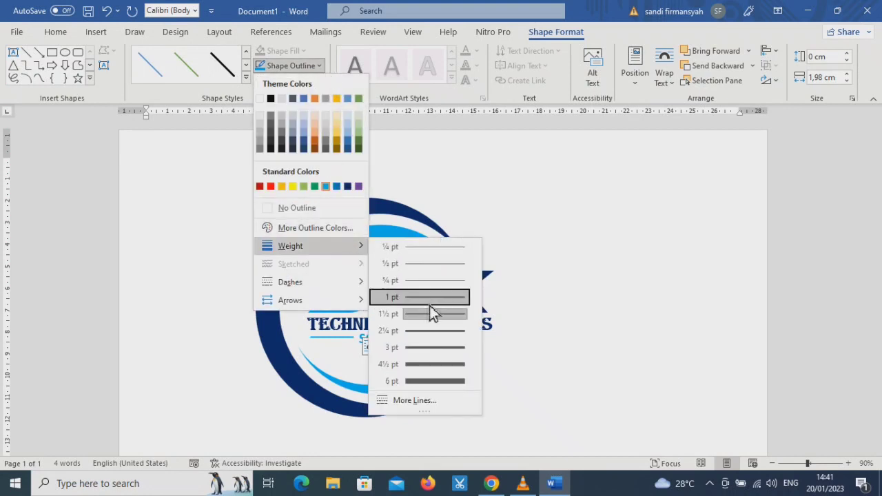
{"action": "left_click", "coordinate": [432, 348]}
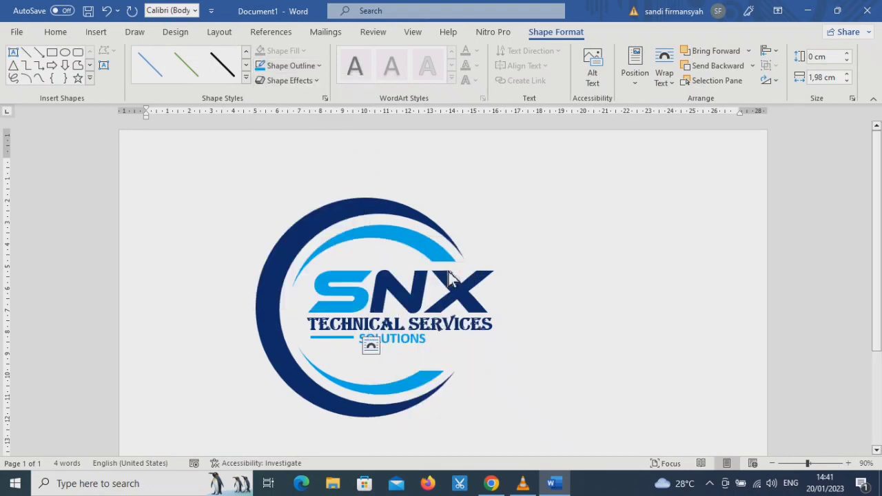
{"action": "key", "text": "Down"}
{"action": "key", "text": "Down"}
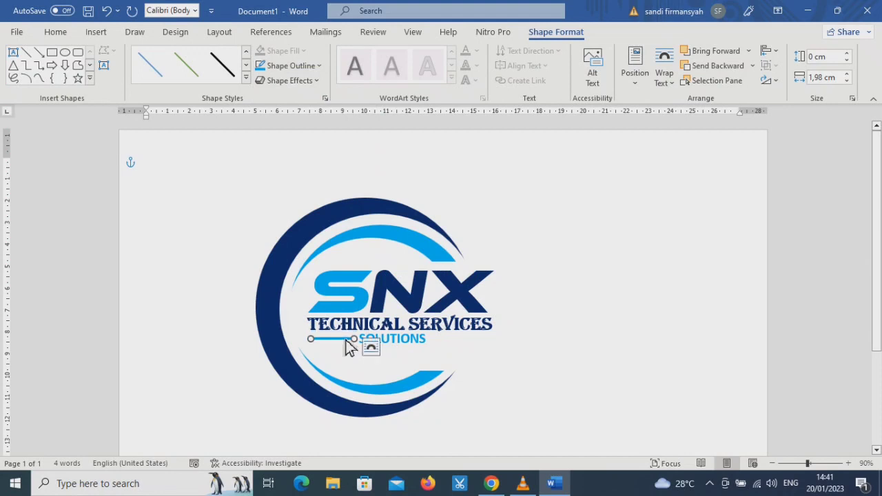
{"action": "left_click", "coordinate": [463, 354]}
{"action": "left_click", "coordinate": [517, 340]}
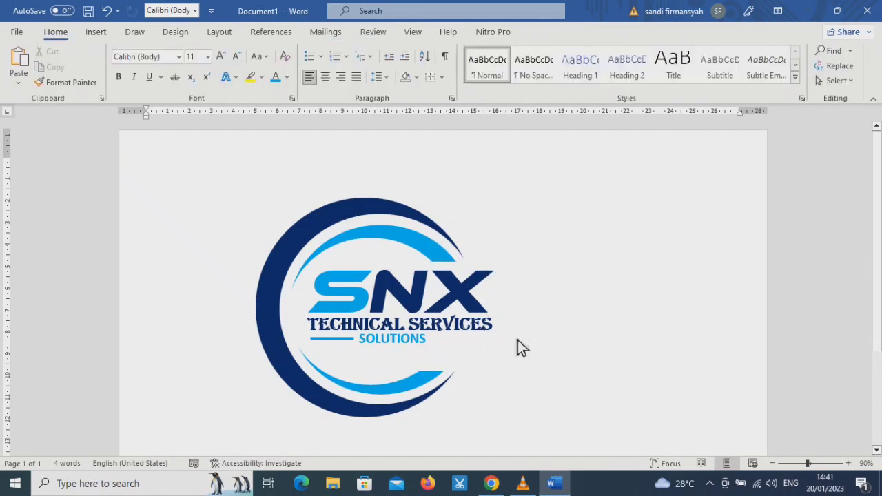
- Copy the line to the right of SOLUTIONS, extend it slightly and nudge it left
{"action": "mouse_move", "coordinate": [163, 162]}
{"action": "left_mouse_down"}
{"action": "mouse_move", "coordinate": [232, 215]}
{"action": "mouse_move", "coordinate": [454, 346]}
{"action": "left_mouse_up"}
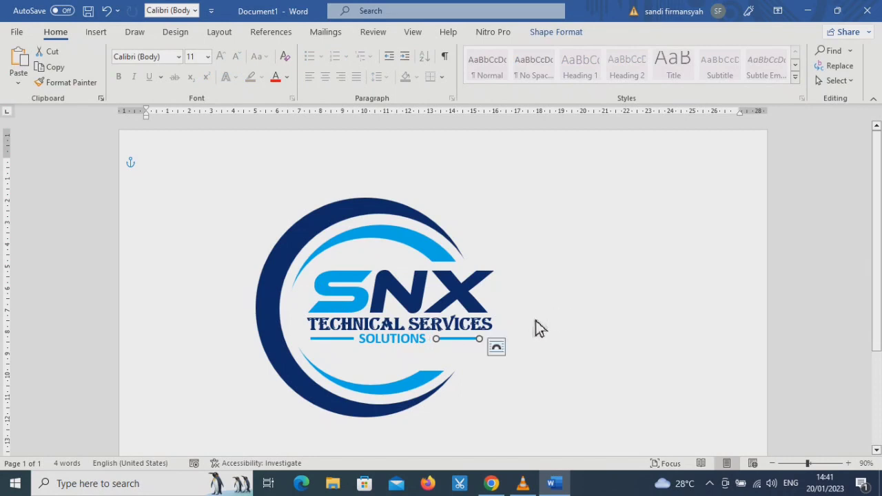
{"action": "left_click_drag", "start_coordinate": [482, 342], "coordinate": [493, 342]}
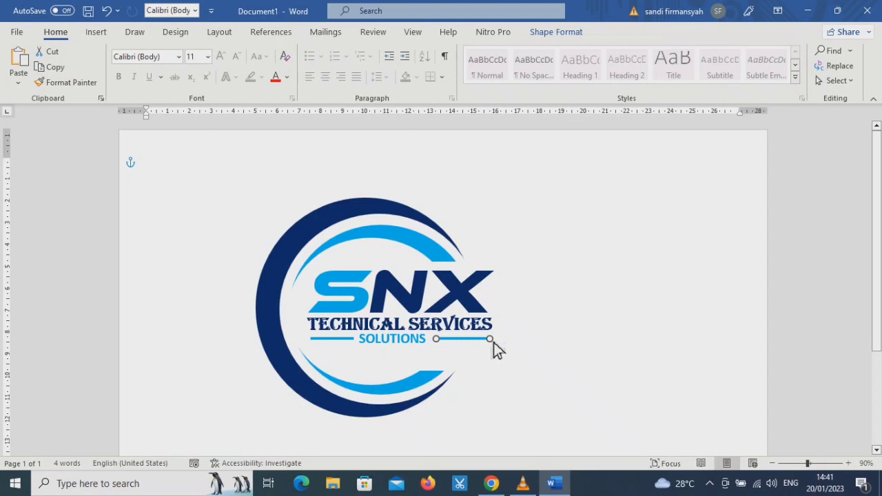
{"action": "key", "text": "ctrl+z"}
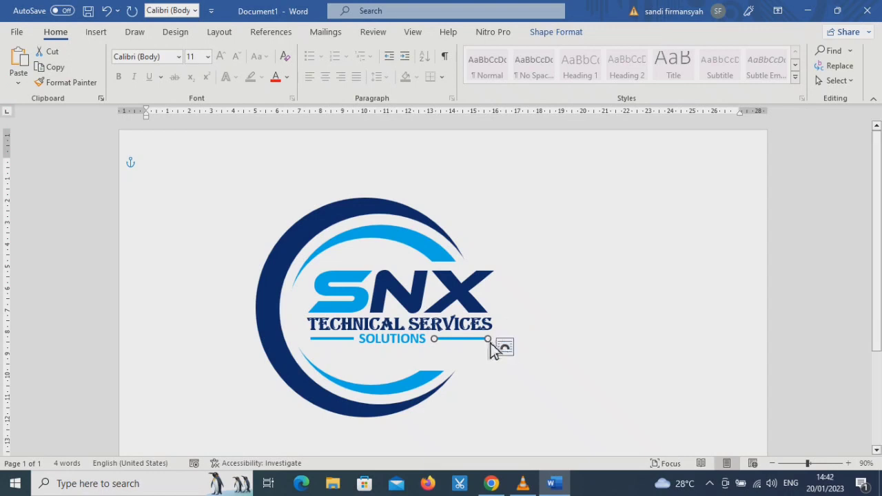
{"action": "left_click_drag", "start_coordinate": [491, 344], "coordinate": [495, 344]}
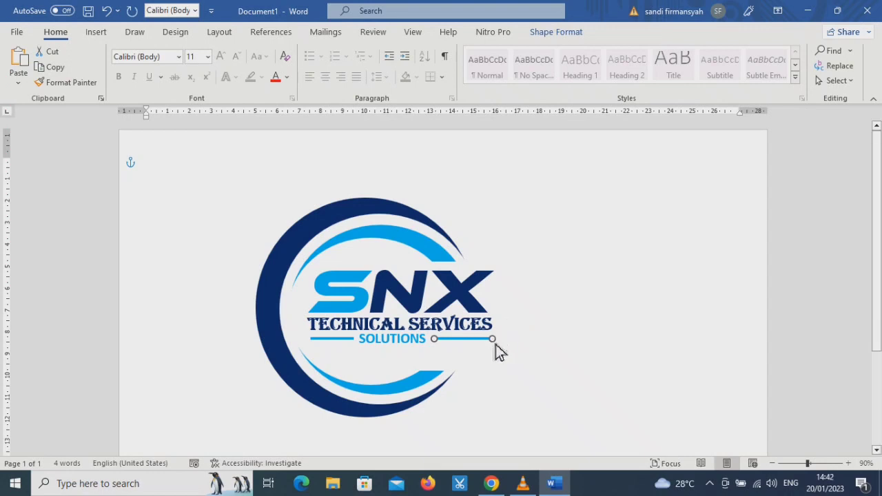
{"action": "left_click", "coordinate": [579, 316]}
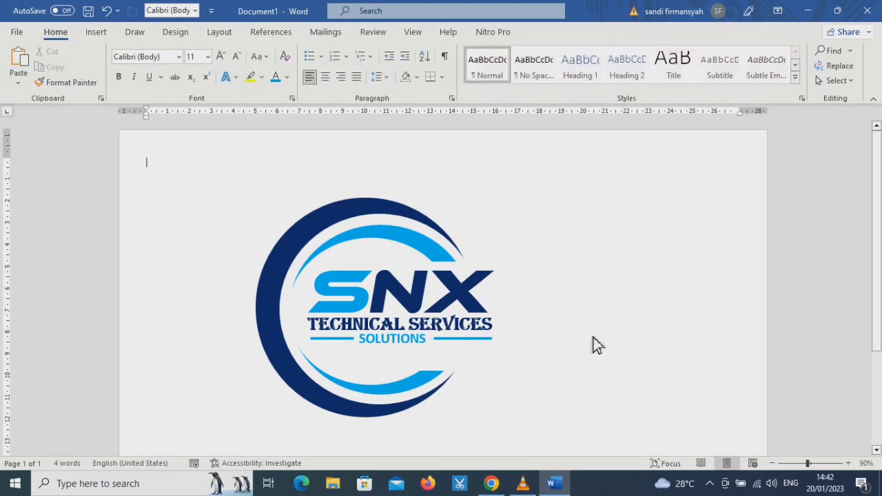
{"action": "left_click", "coordinate": [470, 340]}
{"action": "key", "text": "Left"}
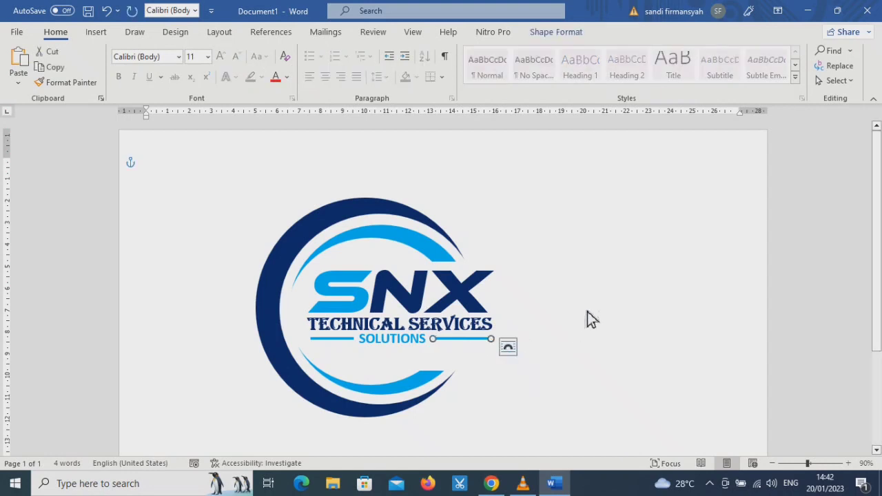
- Shorten the transparent box over the logo from the bottom, then minimise Word
{"action": "left_click", "coordinate": [555, 344]}
{"action": "left_click", "coordinate": [444, 363]}
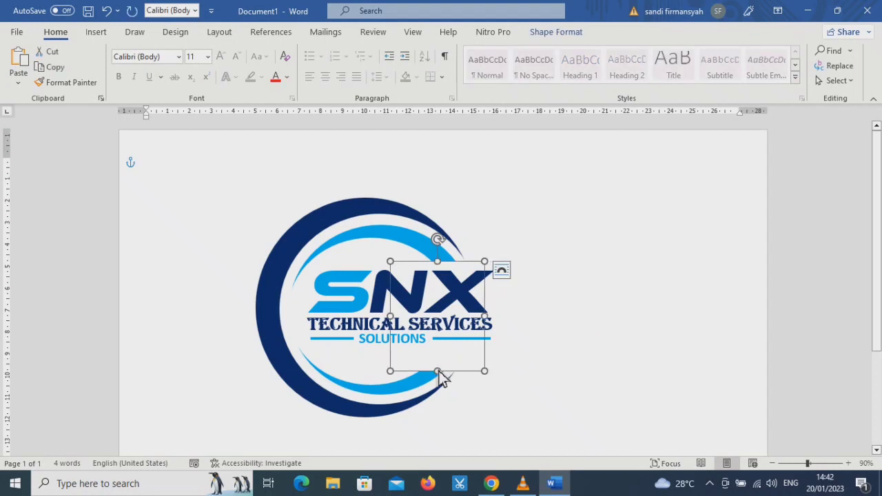
{"action": "left_click_drag", "start_coordinate": [442, 376], "coordinate": [448, 358]}
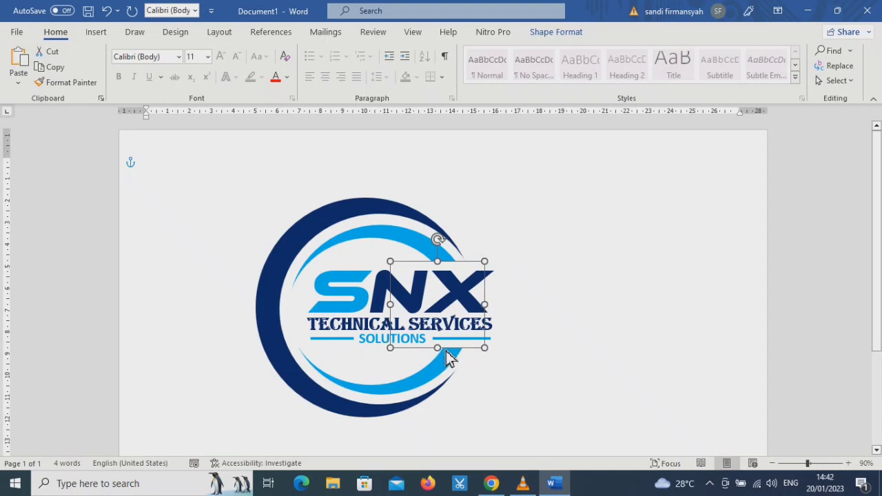
{"action": "left_click_drag", "start_coordinate": [448, 359], "coordinate": [448, 356]}
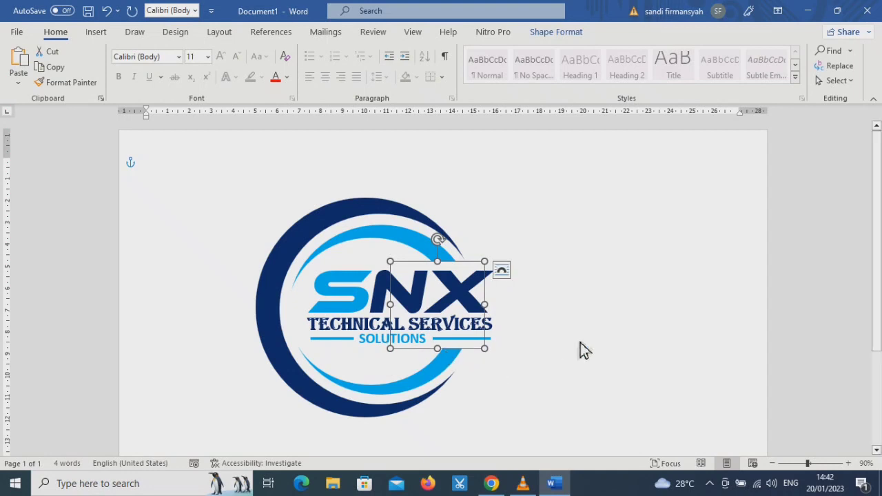
{"action": "left_click", "coordinate": [627, 308]}
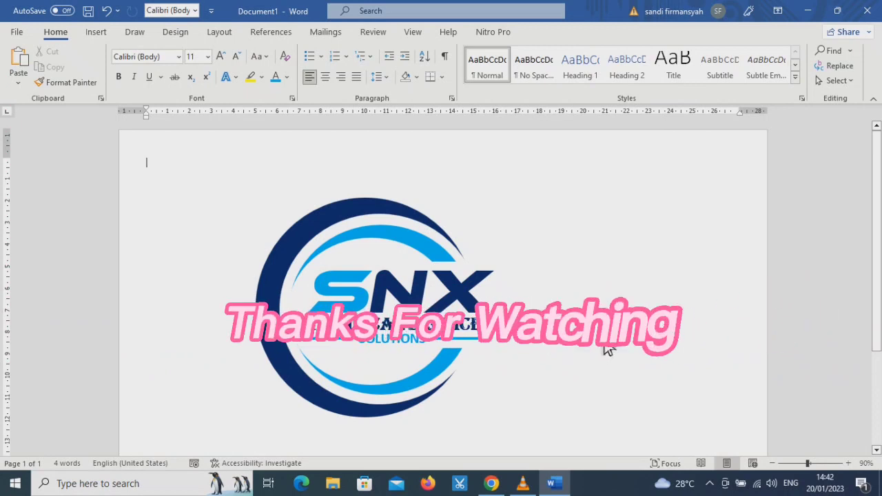
{"action": "left_click", "coordinate": [807, 10]}
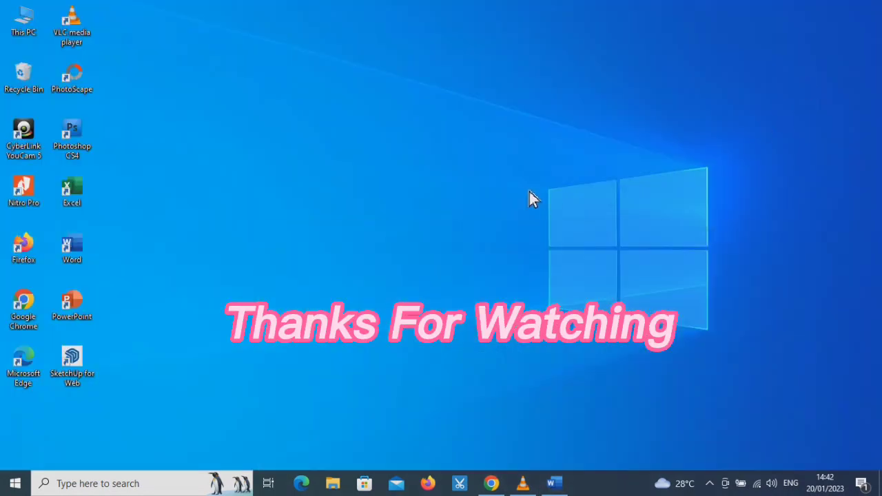